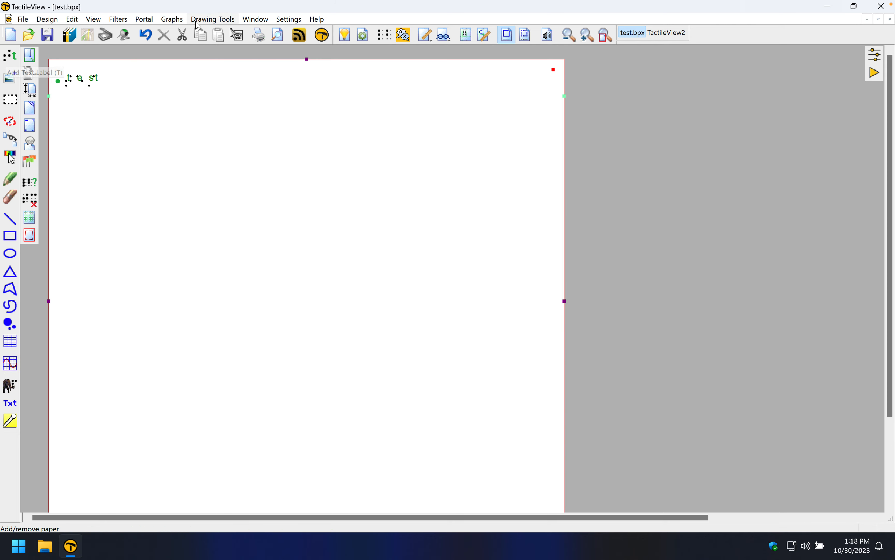
click(216, 23)
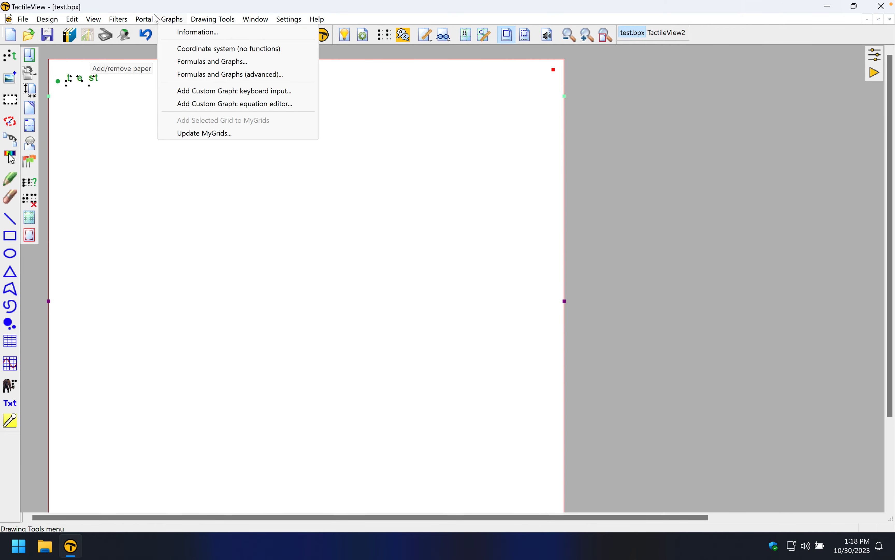
click(212, 21)
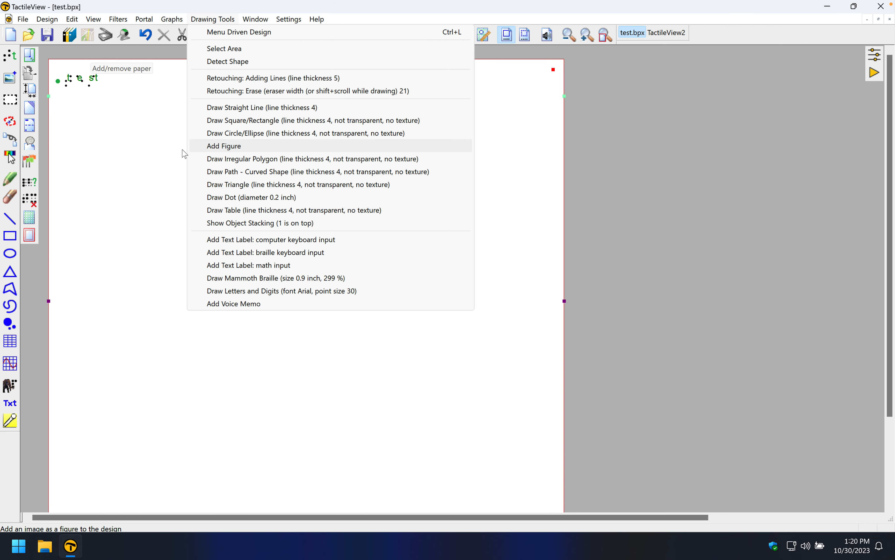
click(154, 145)
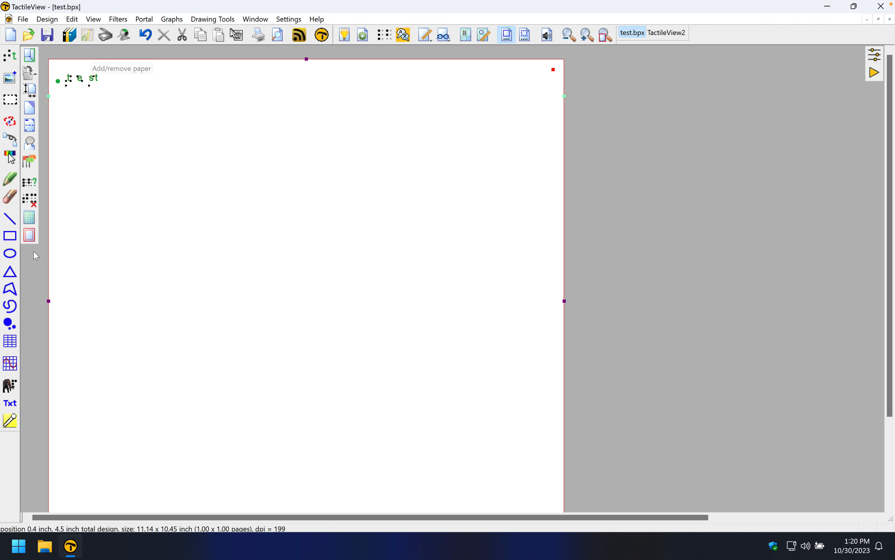
- Draw a freehand square about 2.0 by 2.0 inches on the page below the "test" label, and delete it again
click(14, 241)
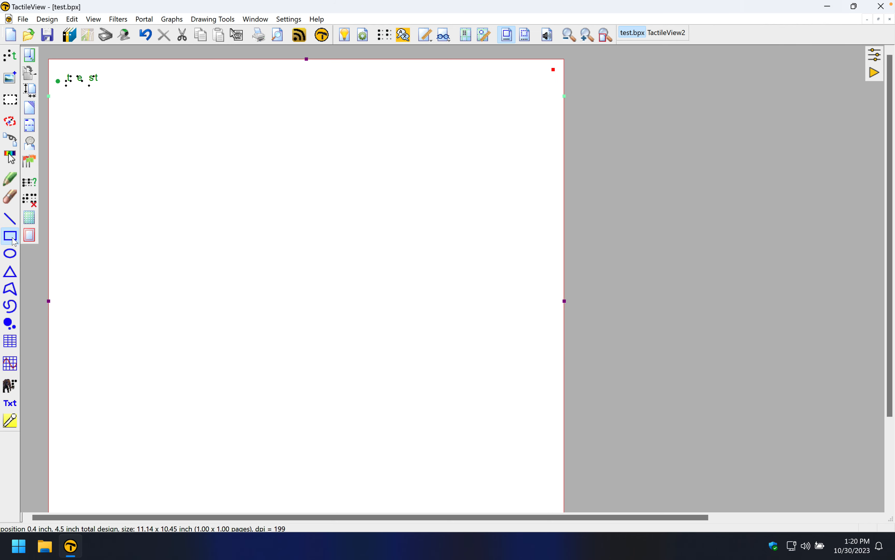
click(133, 128)
drag(199, 170, 195, 228)
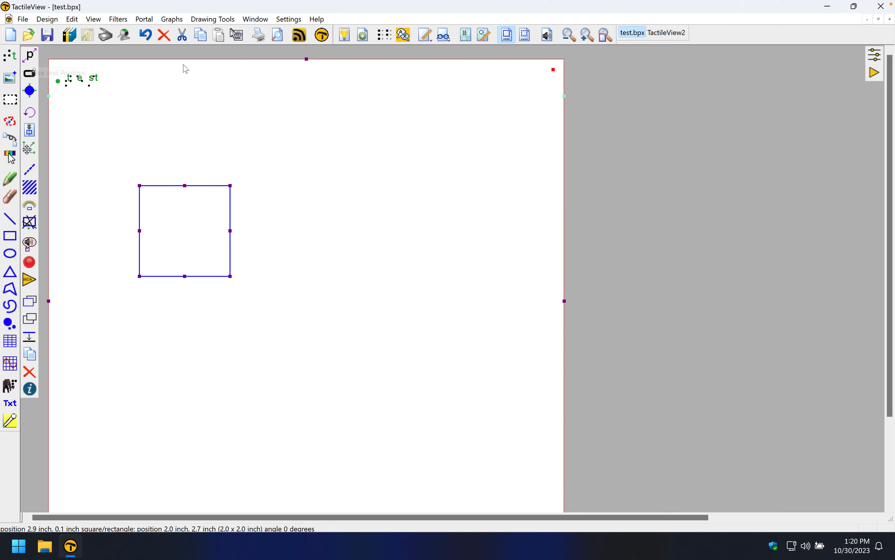
click(164, 35)
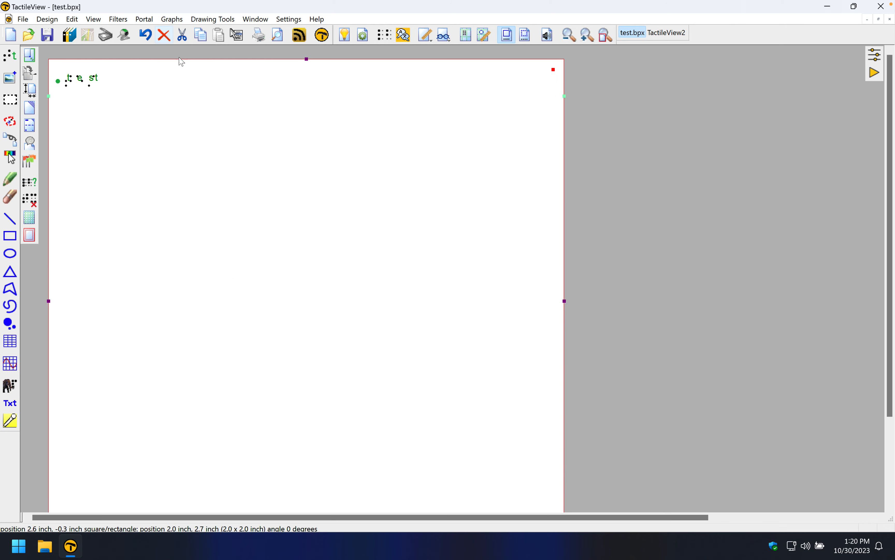
- Insert a default square with the Draw Square/Rectangle command so that its size and position settings open
click(218, 20)
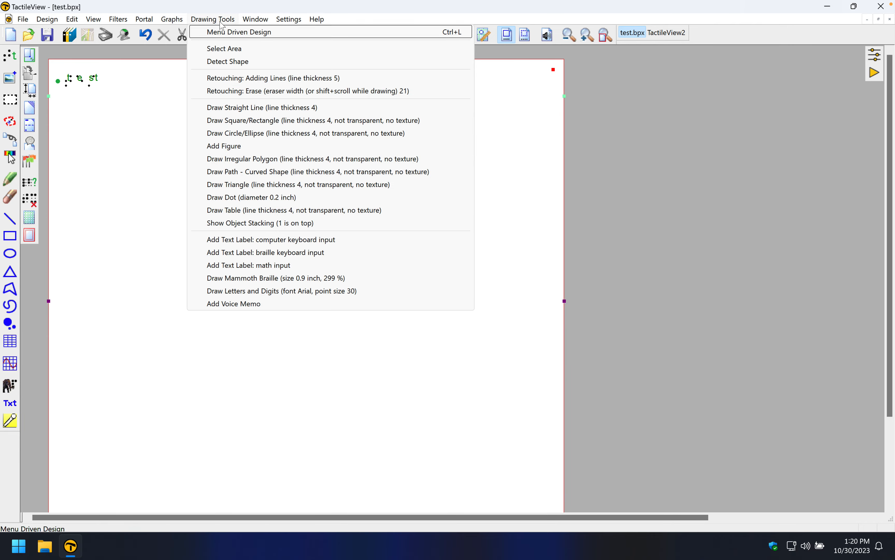
key(Down)
key(Down)
key(Down)
key(Down)
key(Down)
key(Down)
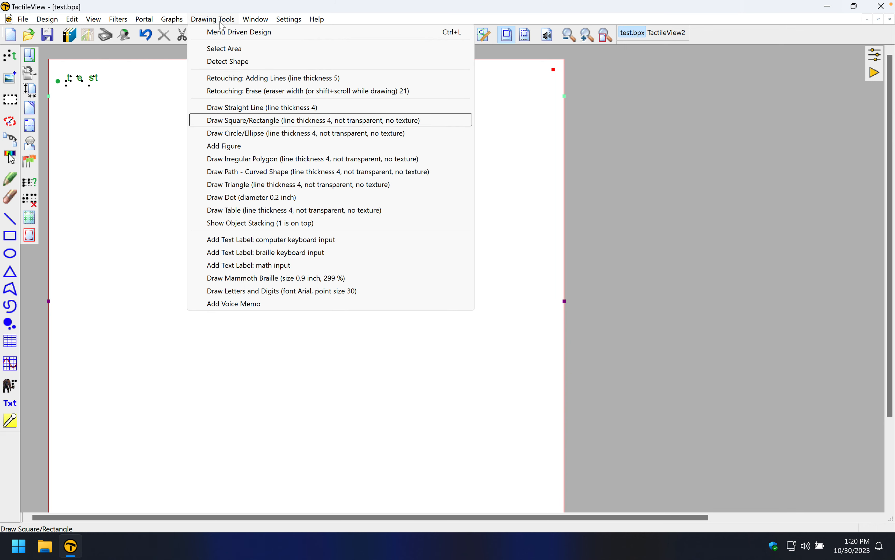
key(Return)
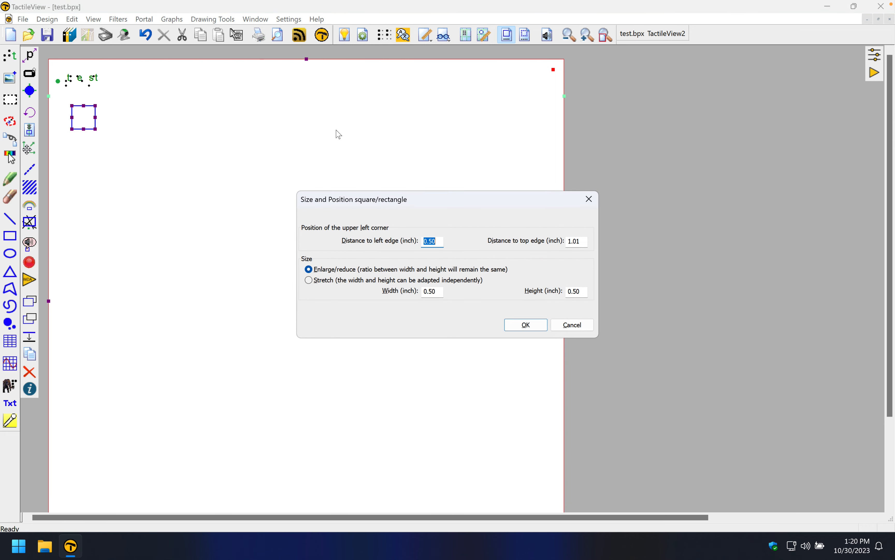
- Set the square's upper left corner to 1 inch from the left edge and 1 inch from the top edge
drag(434, 209, 420, 141)
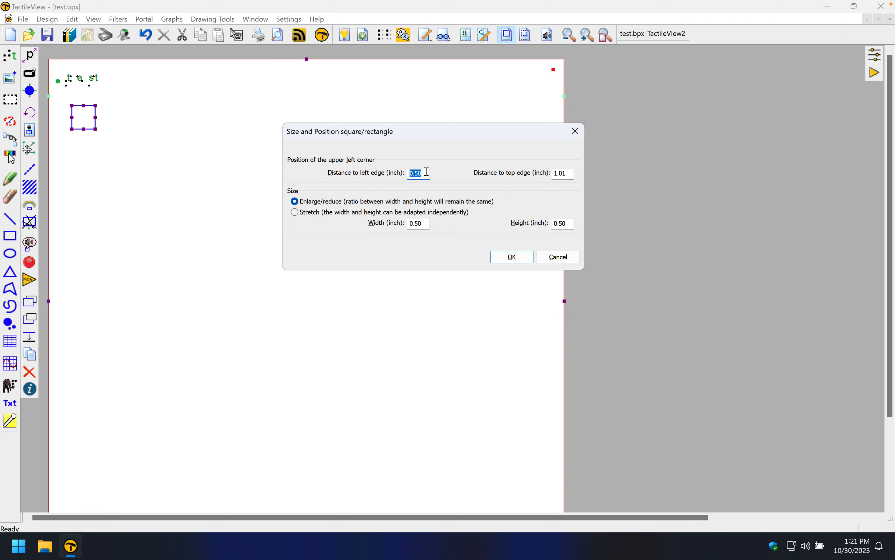
text(1)
key(Tab)
text(1)
key(Tab)
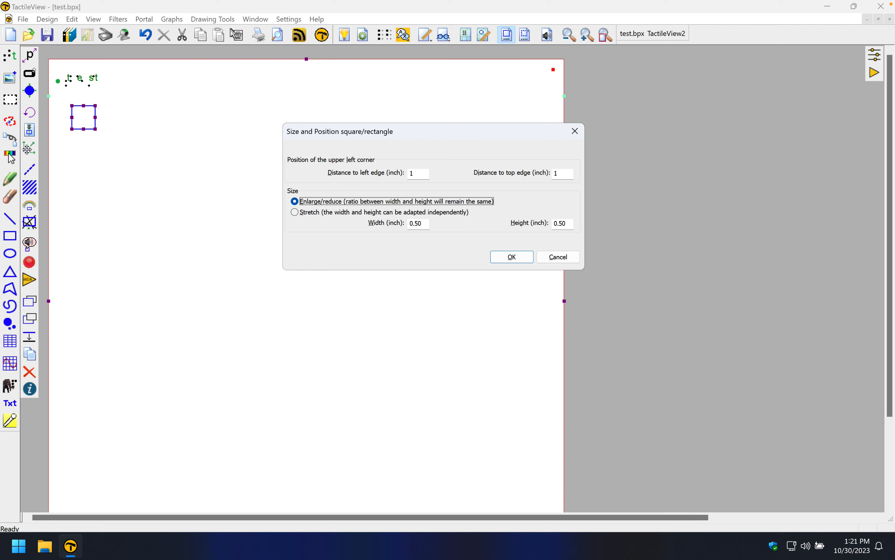
- Set the square's width to 2 inches with the width-to-height ratio kept, apply it, and delete the square
key(Tab)
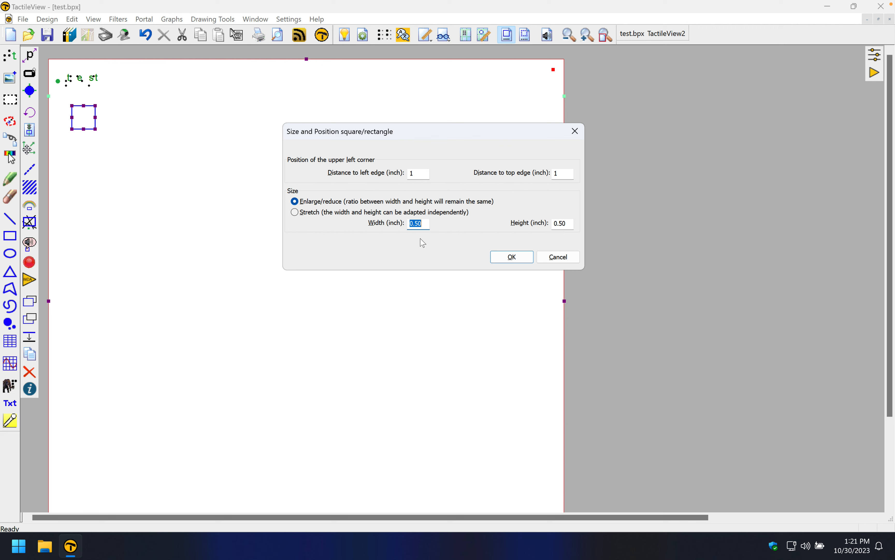
text(2)
key(Tab)
click(495, 256)
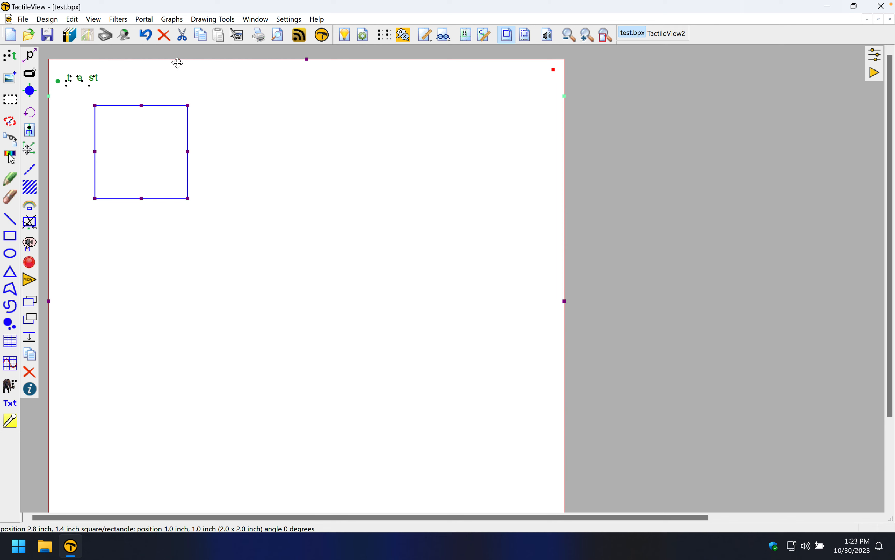
click(164, 36)
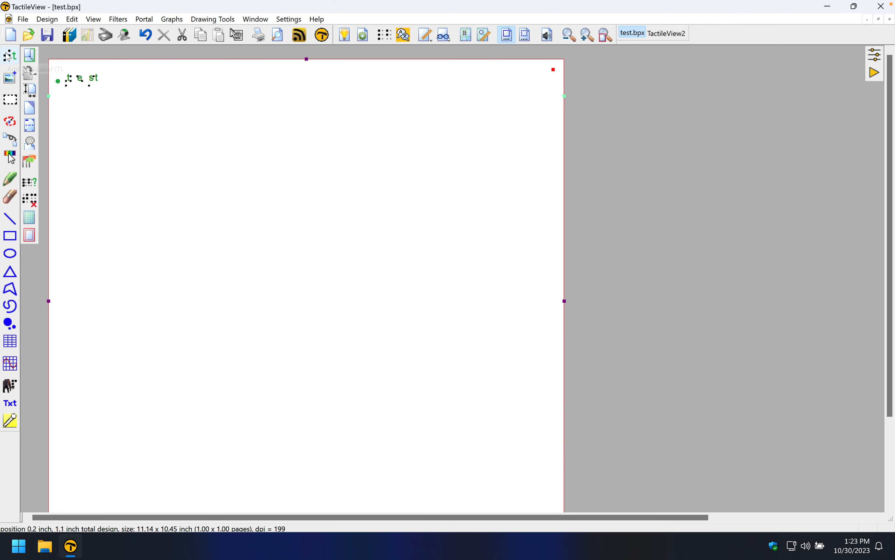
- Add a text label reading "this is a test" at about 1.20, 1.56 inches, below the existing "test" label
click(14, 59)
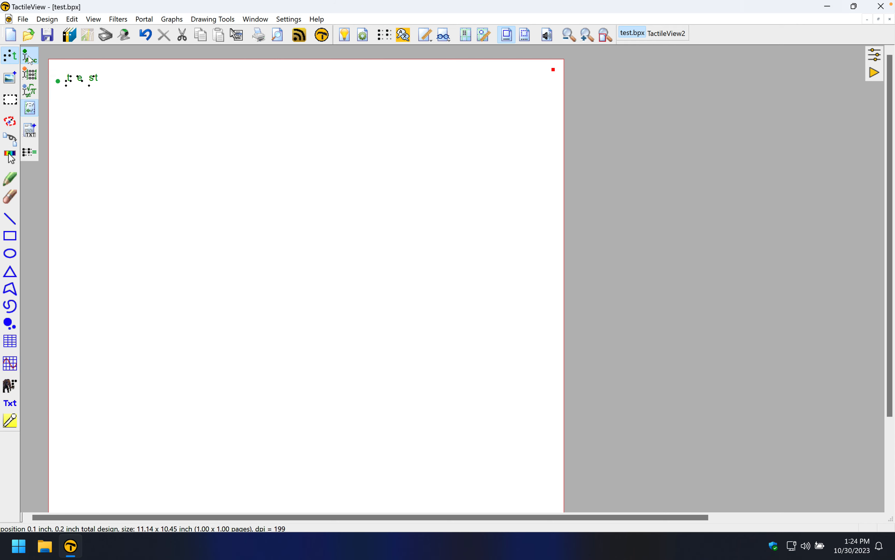
click(107, 136)
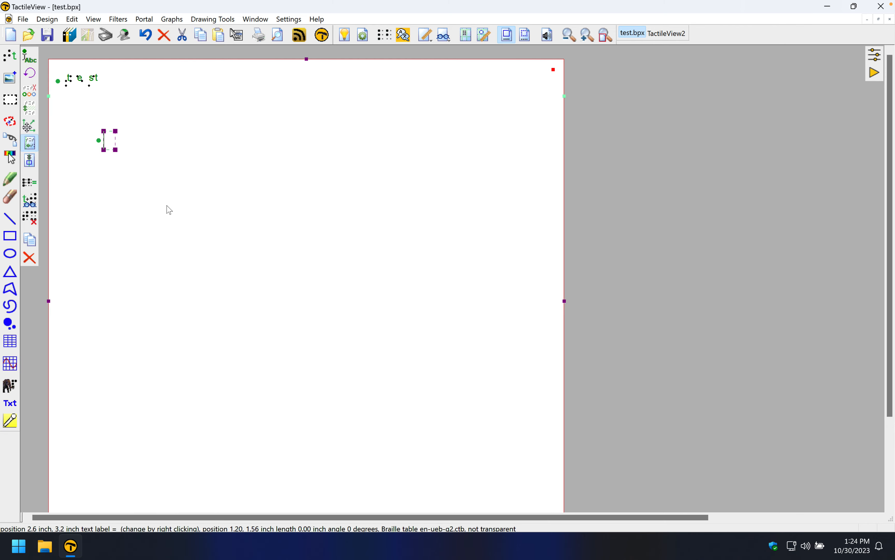
text(this is a t)
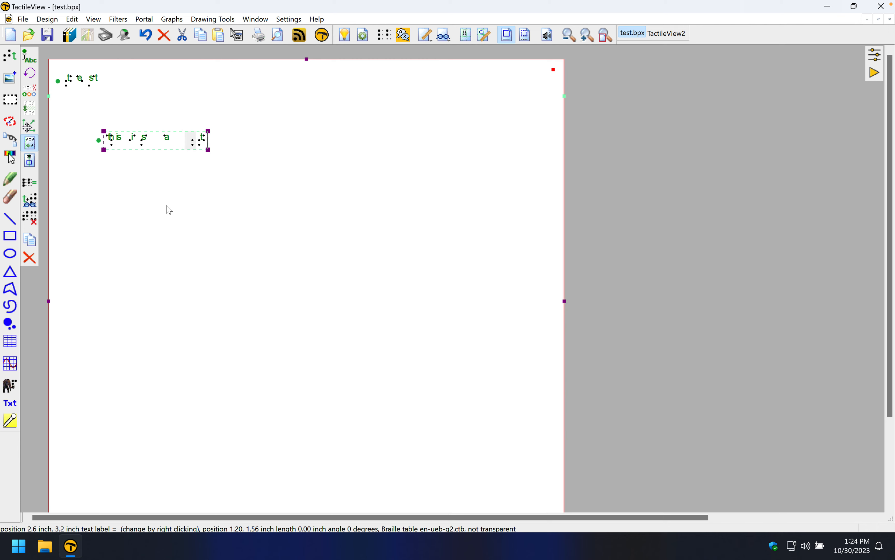
text(est)
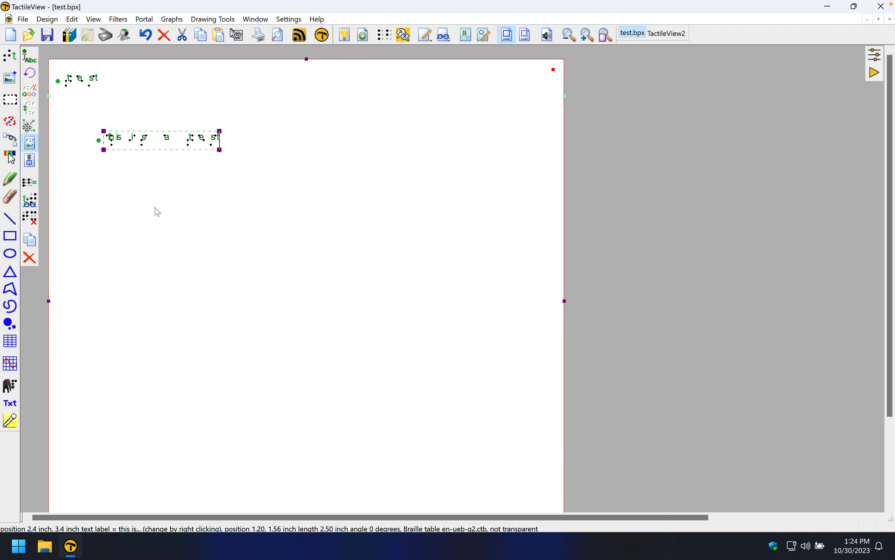
click(144, 191)
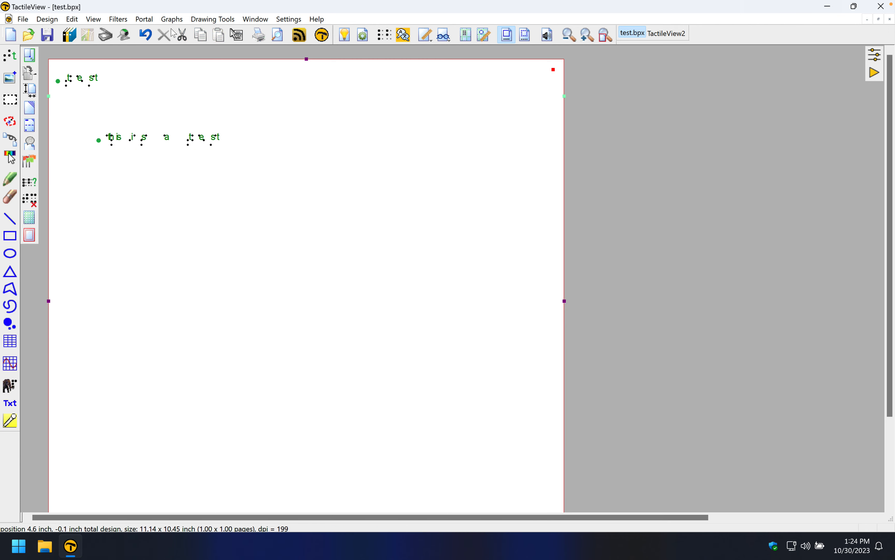
- Move the "this is a test" label to about 2.15, 1.29 inches and narrow it to a word wrap length of 7
click(588, 41)
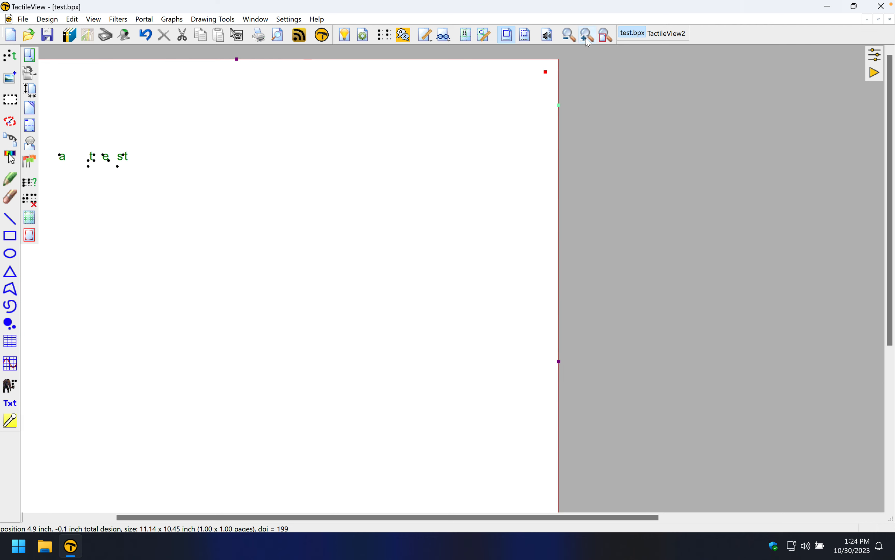
drag(336, 516, 196, 494)
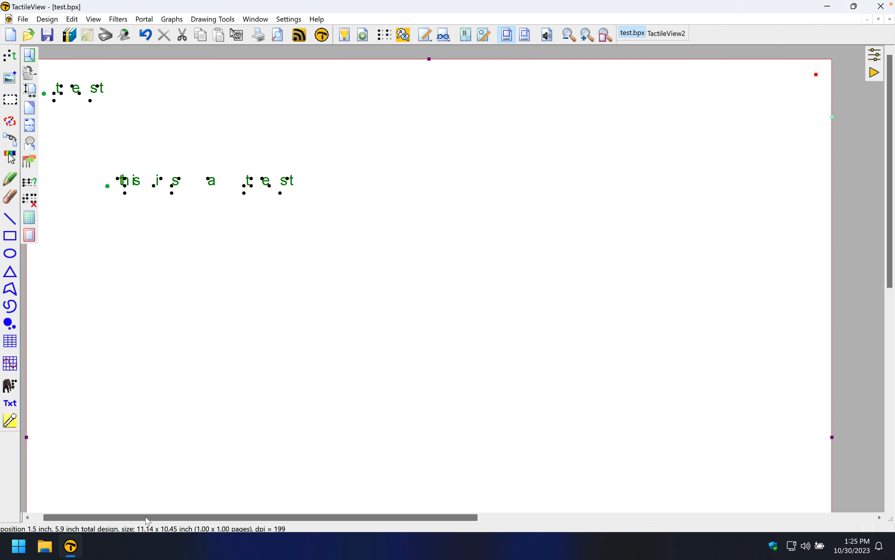
drag(147, 519, 113, 516)
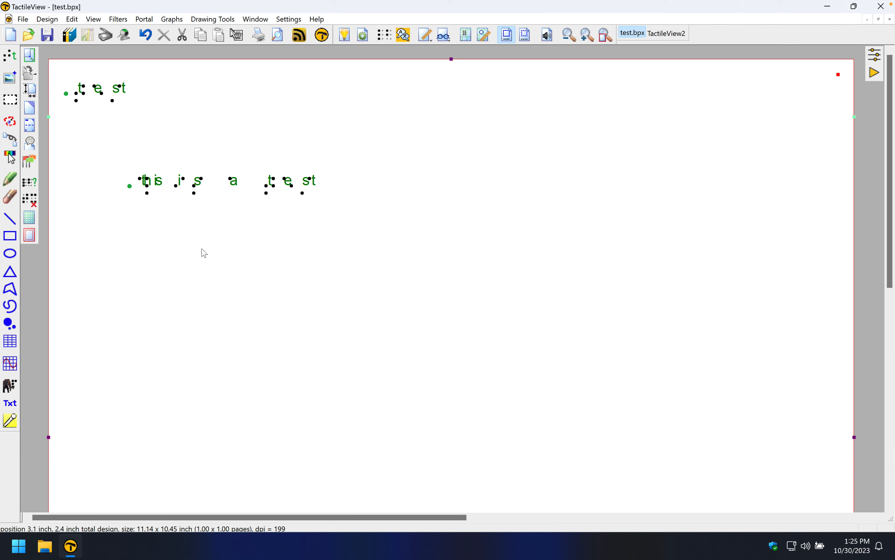
click(179, 183)
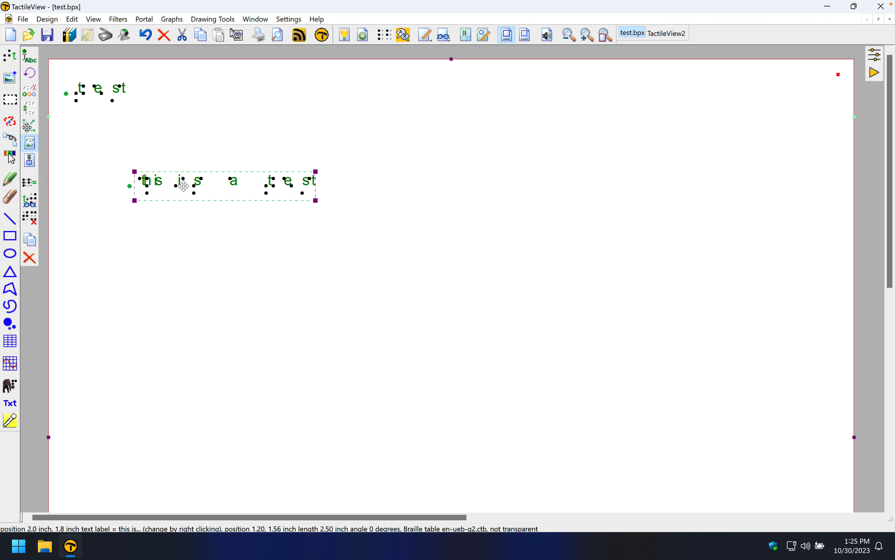
drag(204, 182, 253, 186)
drag(385, 200, 327, 202)
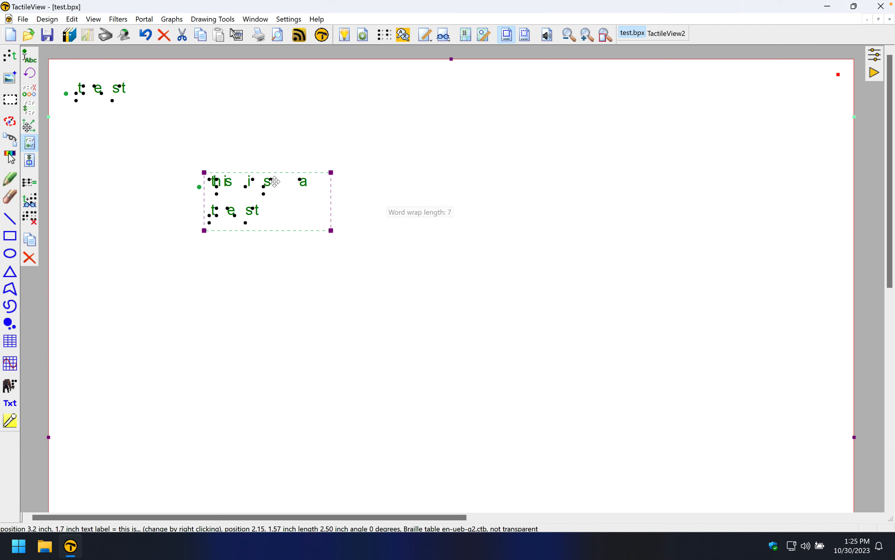
mouse_move(274, 179)
mouse_down()
mouse_move(400, 147)
mouse_move(307, 160)
mouse_move(306, 171)
mouse_move(258, 185)
mouse_up()
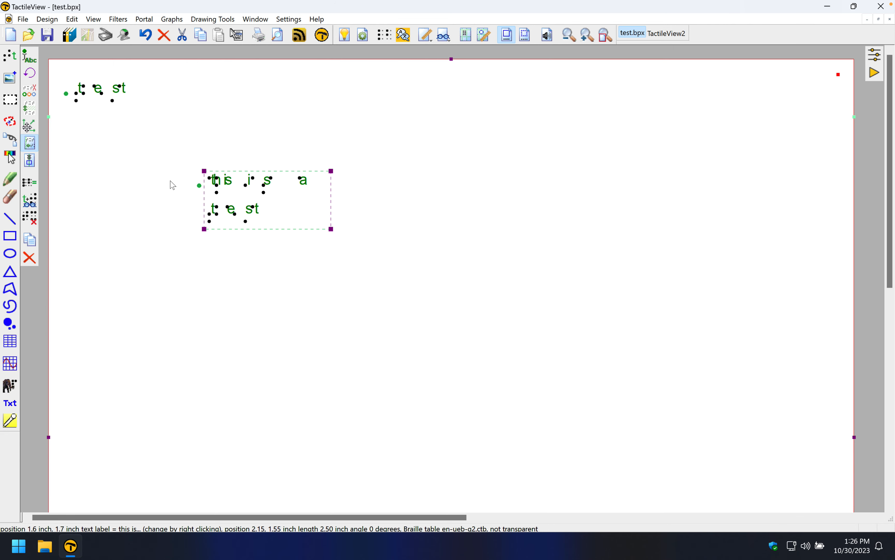
drag(243, 198, 243, 178)
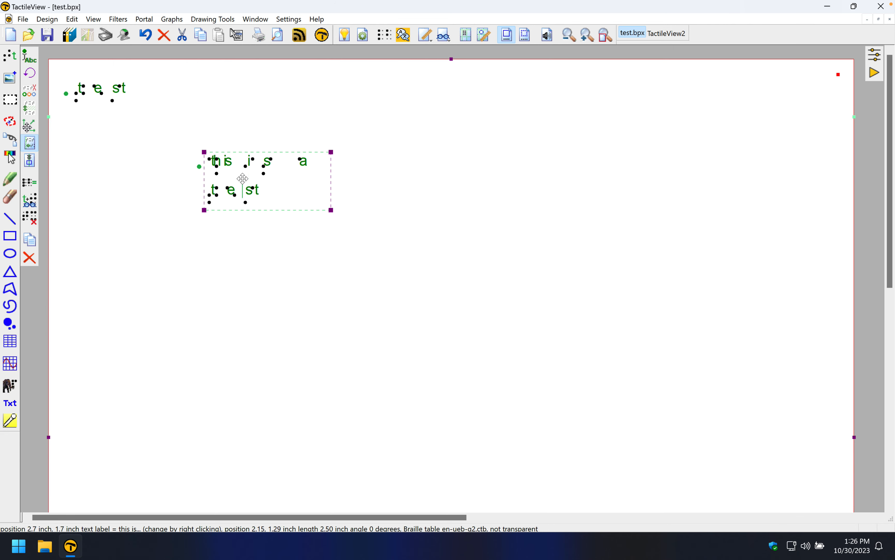
- Add a text label with braille keyboard input spelling "hello", and place it directly beneath the "this is a test" label
click(6, 57)
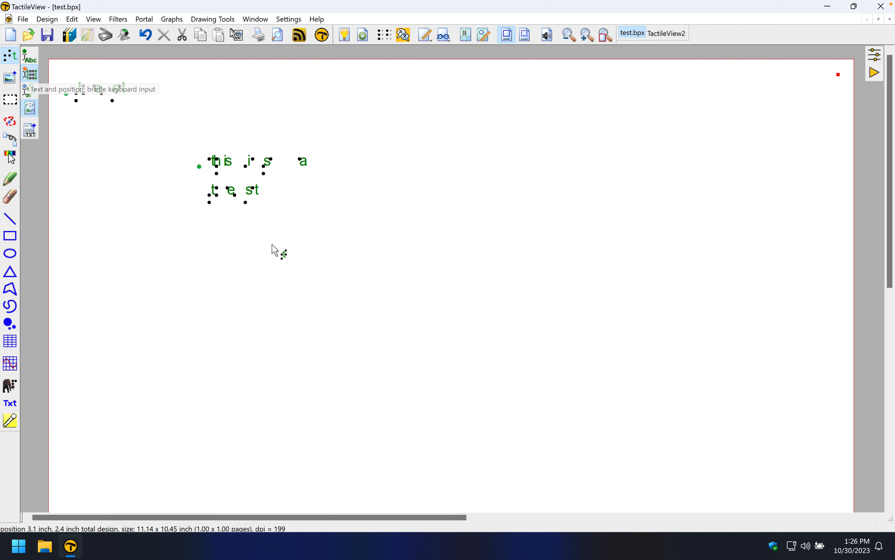
click(214, 236)
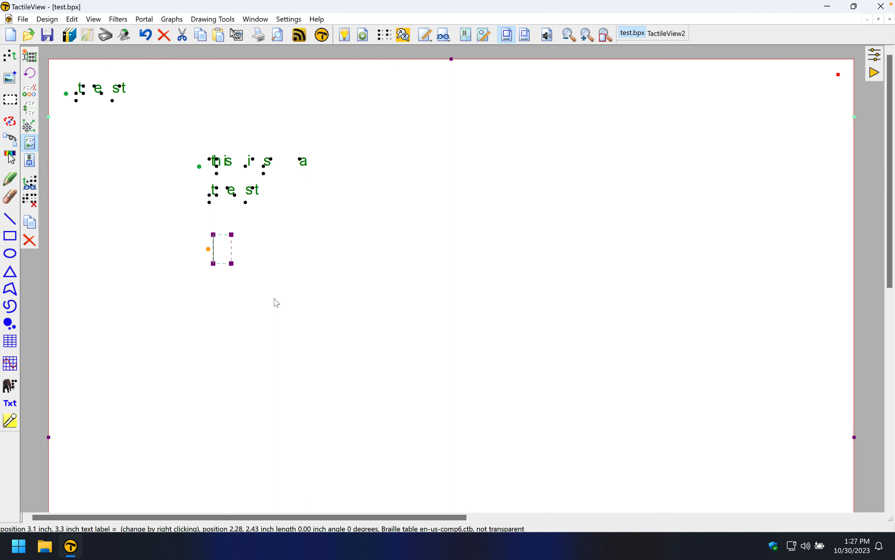
text(hello)
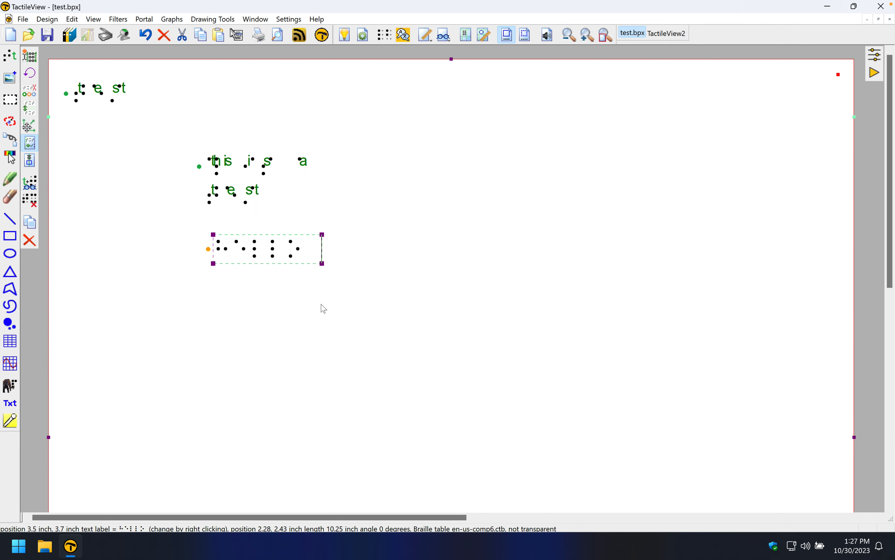
click(286, 309)
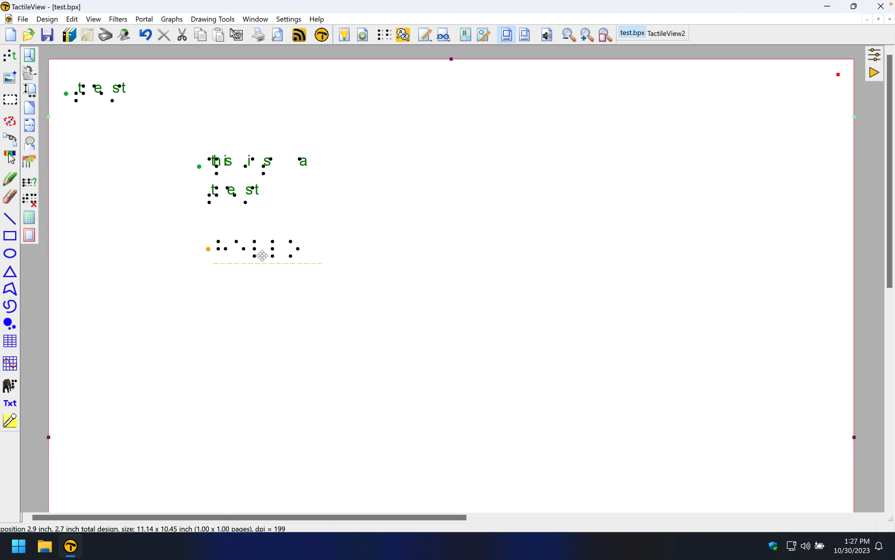
drag(264, 254, 255, 228)
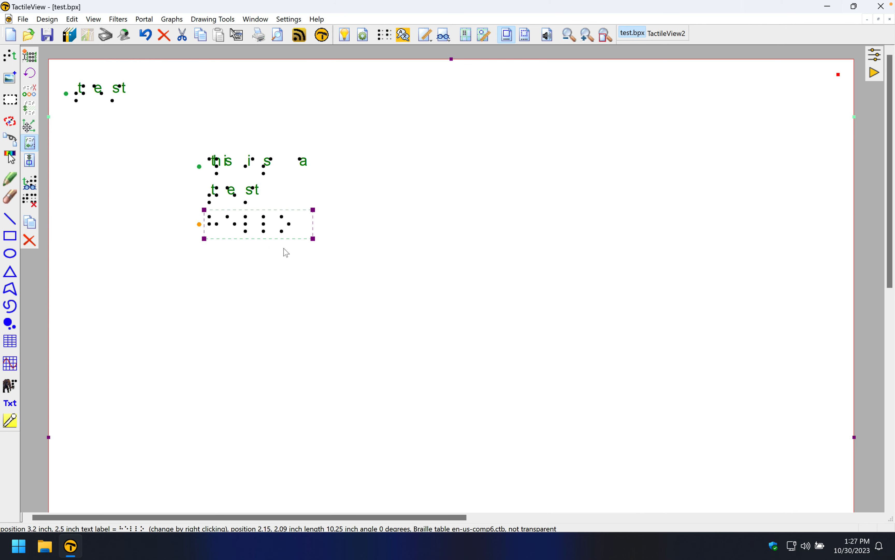
click(10, 58)
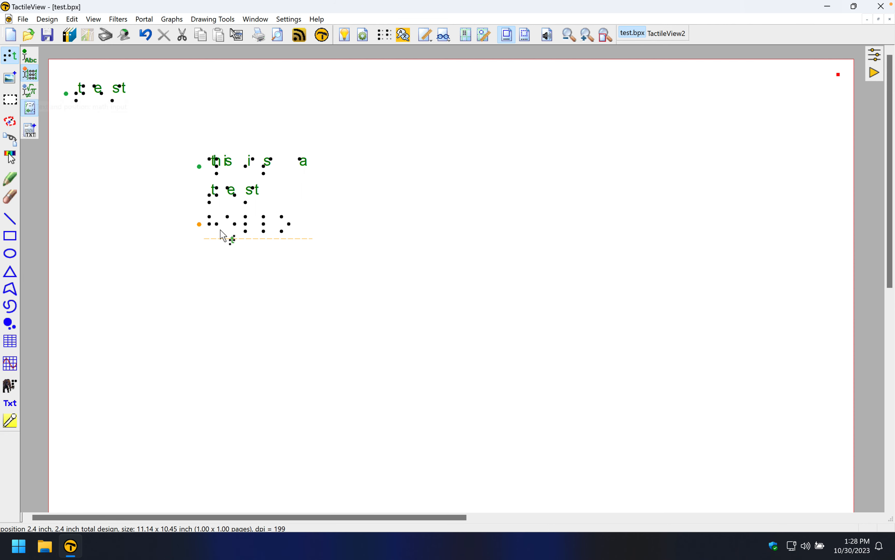
key(Escape)
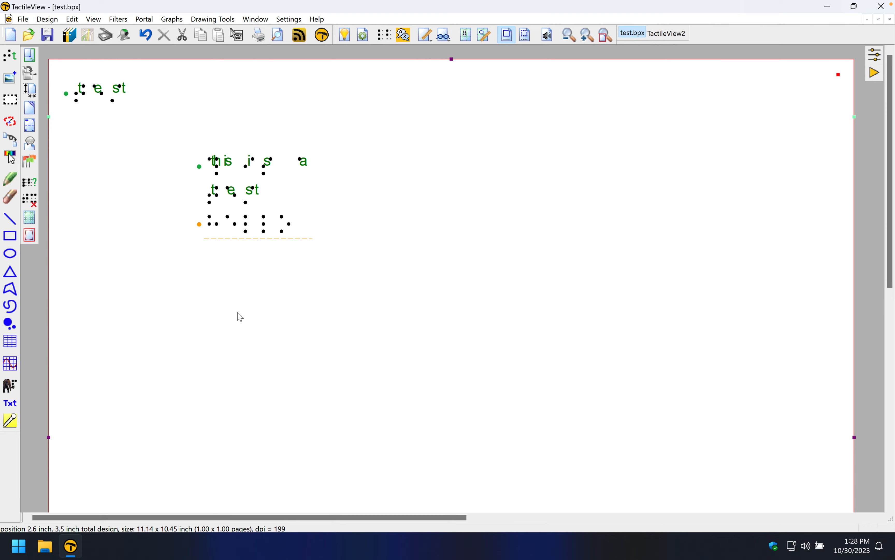
- Open MathType, dismiss its update notice, and move its window clear of the text labels in the design
click(18, 547)
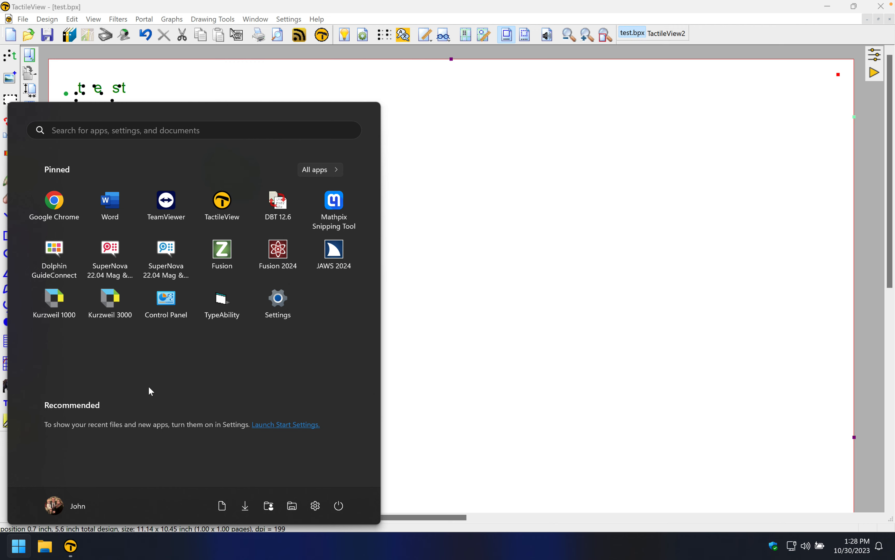
text(math)
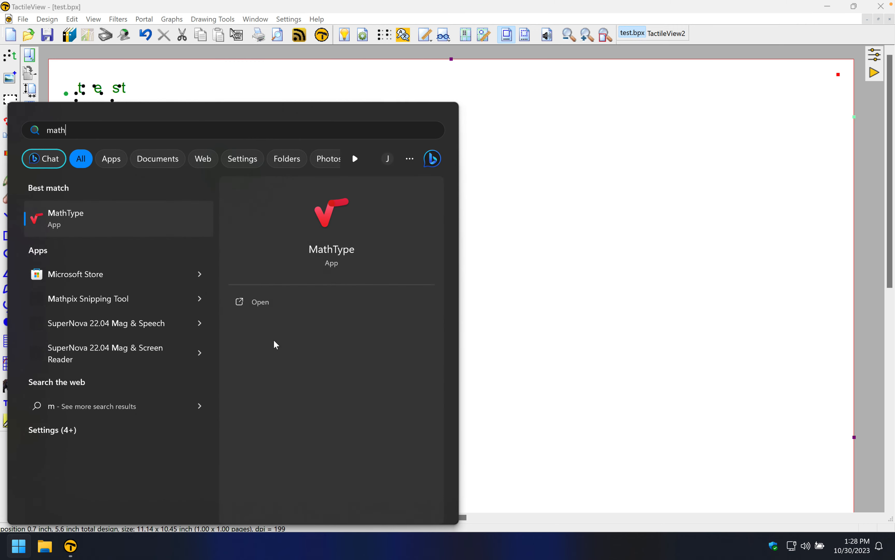
click(109, 225)
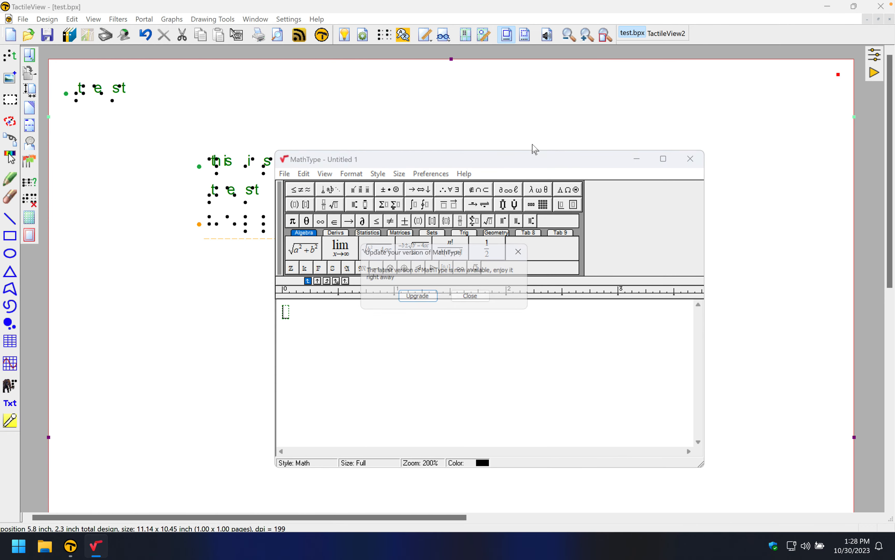
click(528, 251)
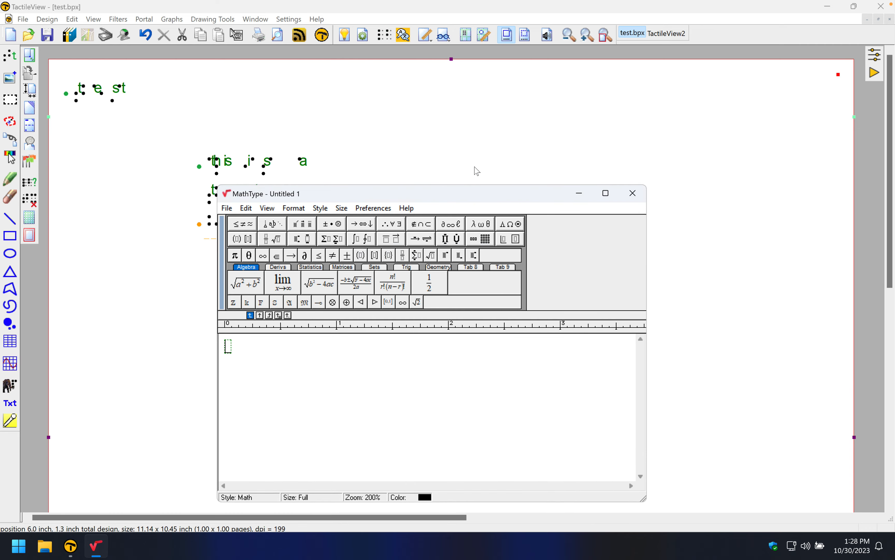
drag(461, 194, 599, 110)
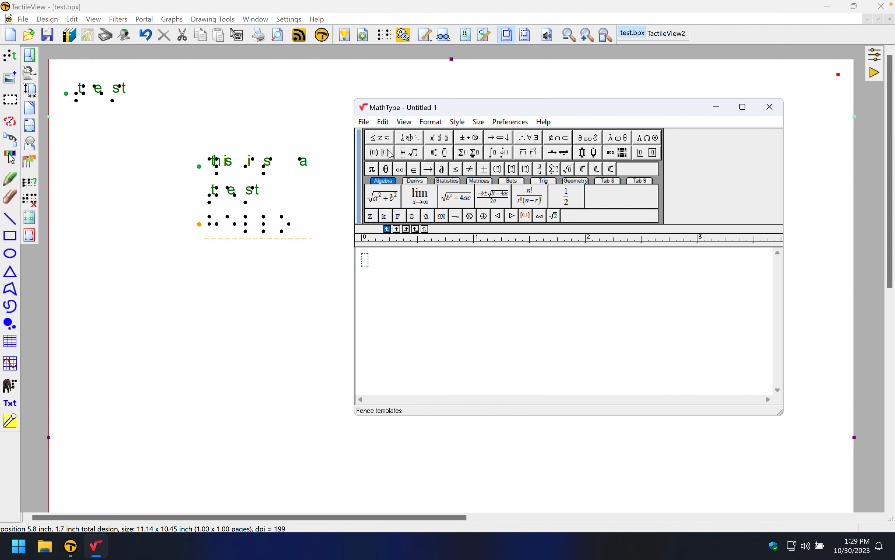
- Insert the ready-made quadratic formula expression from the Algebra set into the blank equation
mouse_move(504, 165)
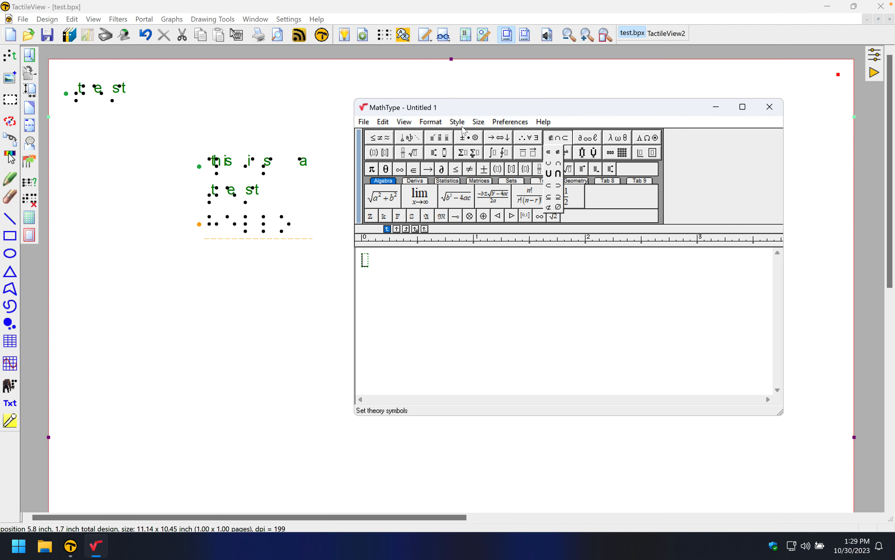
mouse_move(402, 144)
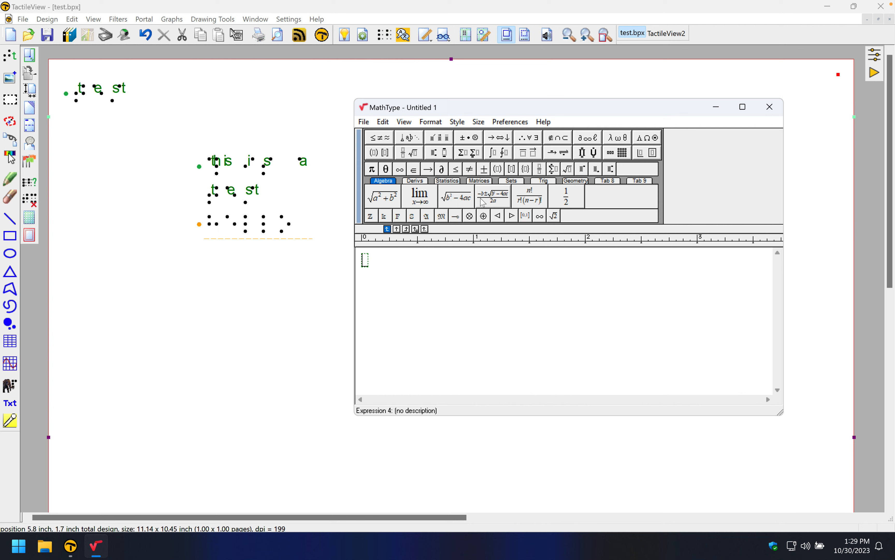
click(500, 201)
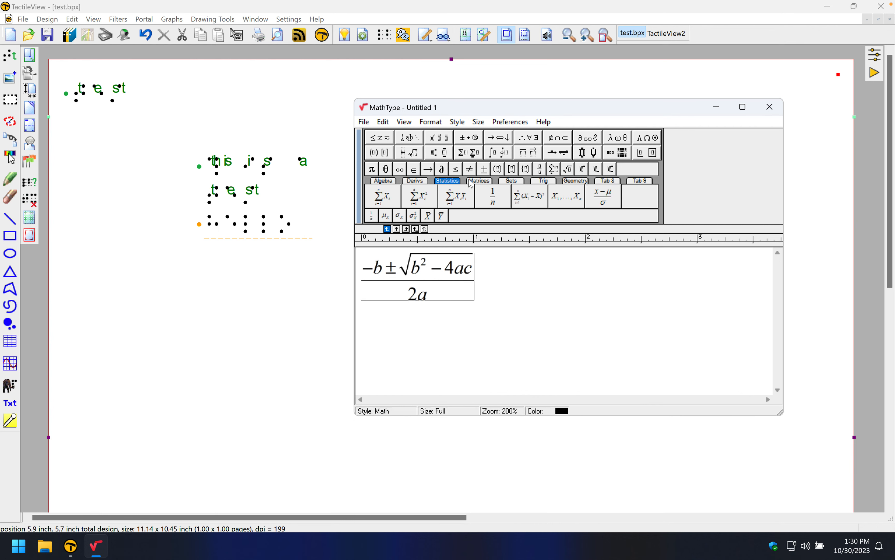
click(480, 181)
click(544, 182)
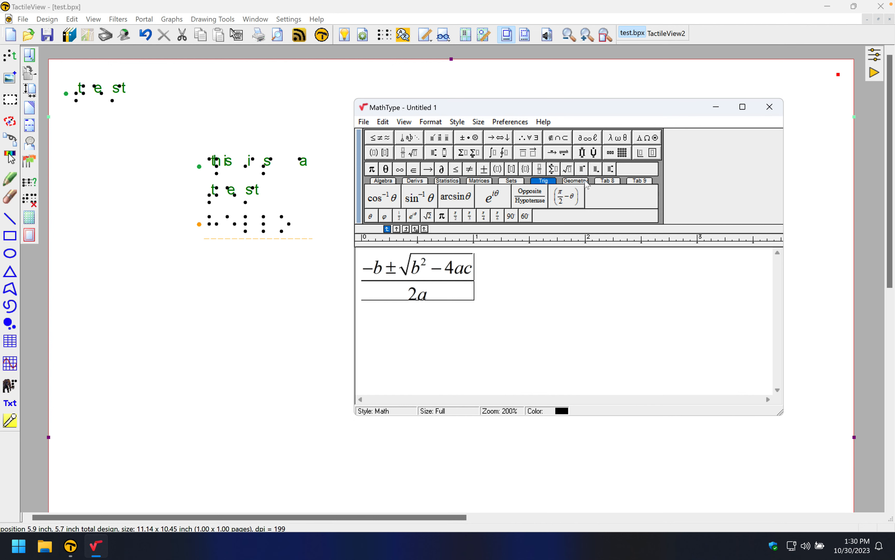
click(578, 181)
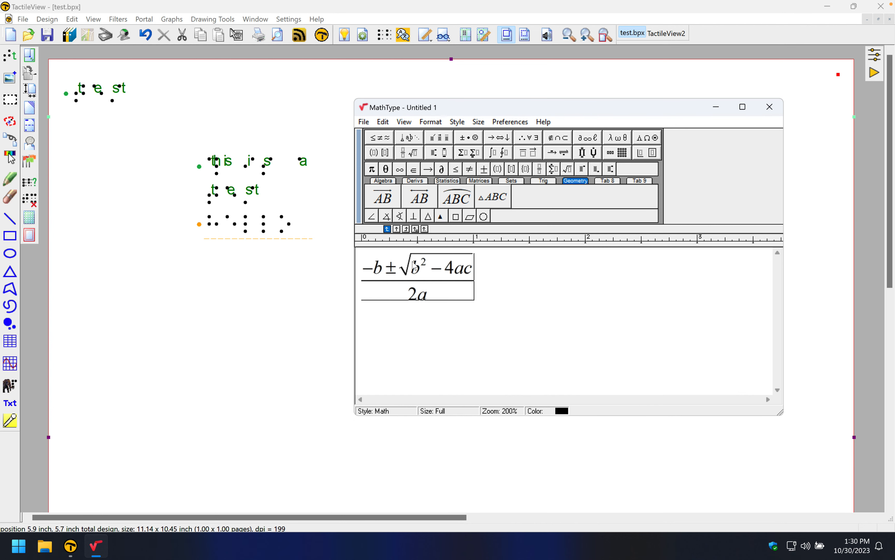
- Replace both occurrences of the variable b in the quadratic formula with 2
click(425, 273)
key(BackSpace)
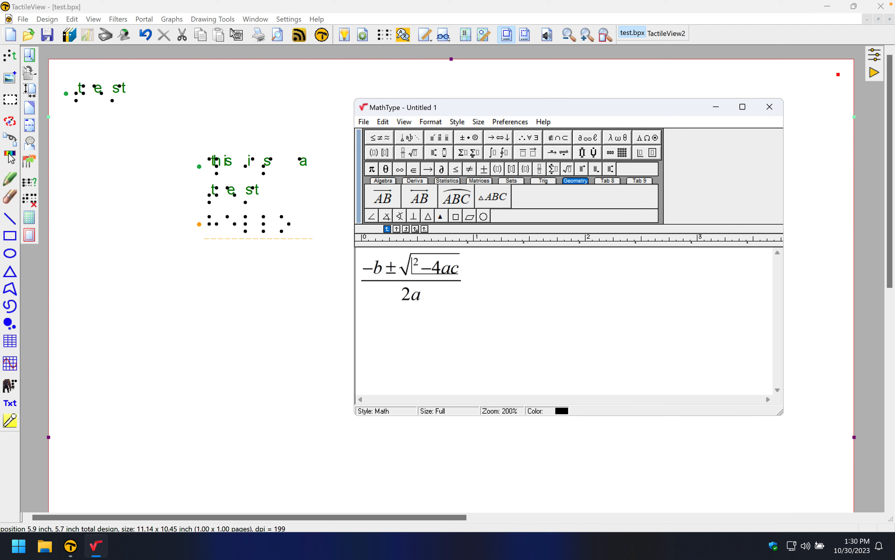
text(2)
click(379, 267)
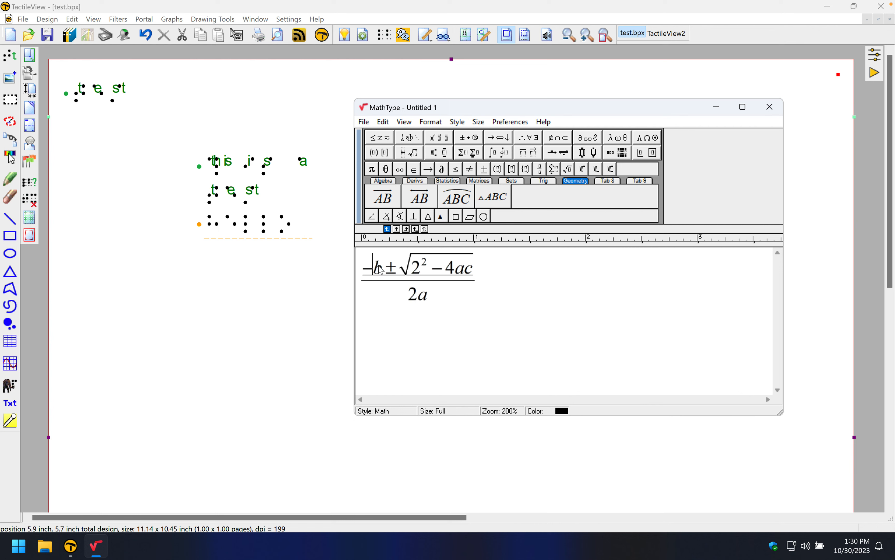
key(Delete)
text(2)
click(402, 315)
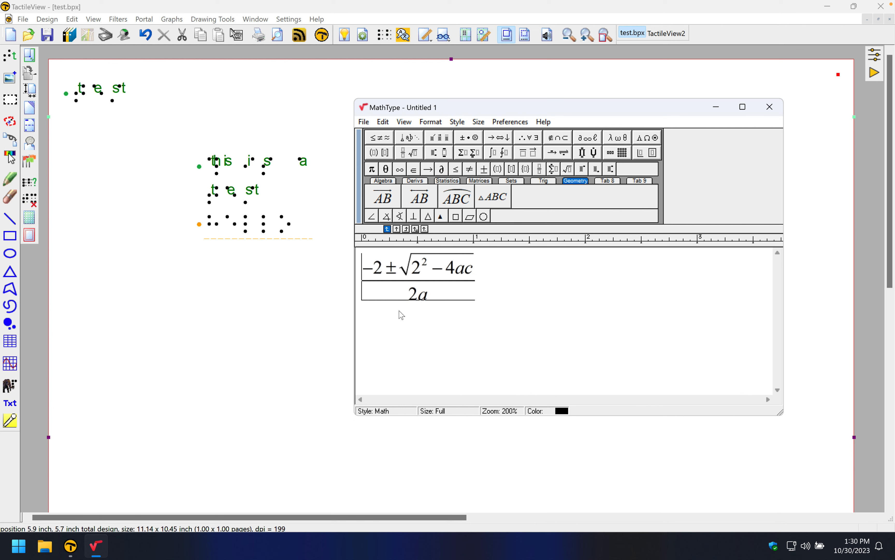
- Copy the entire equation to the clipboard
key(ctrl+a)
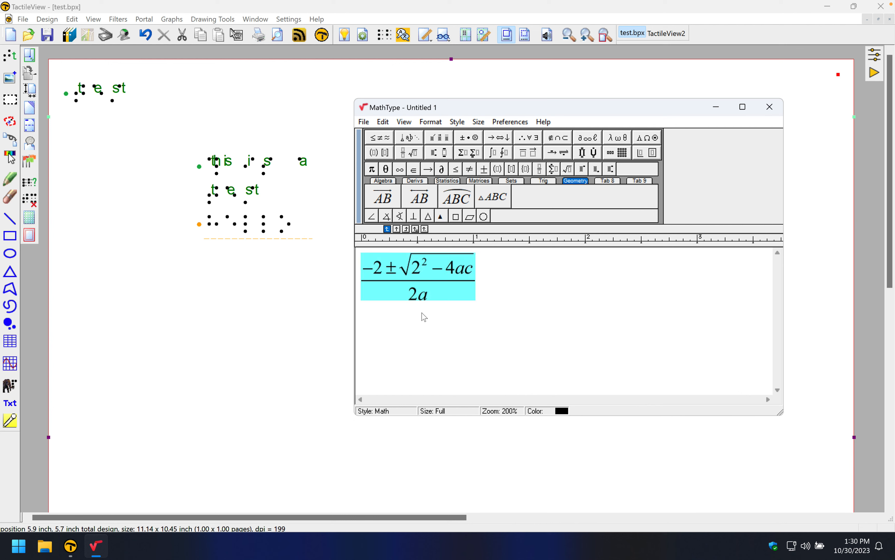
right_click(424, 279)
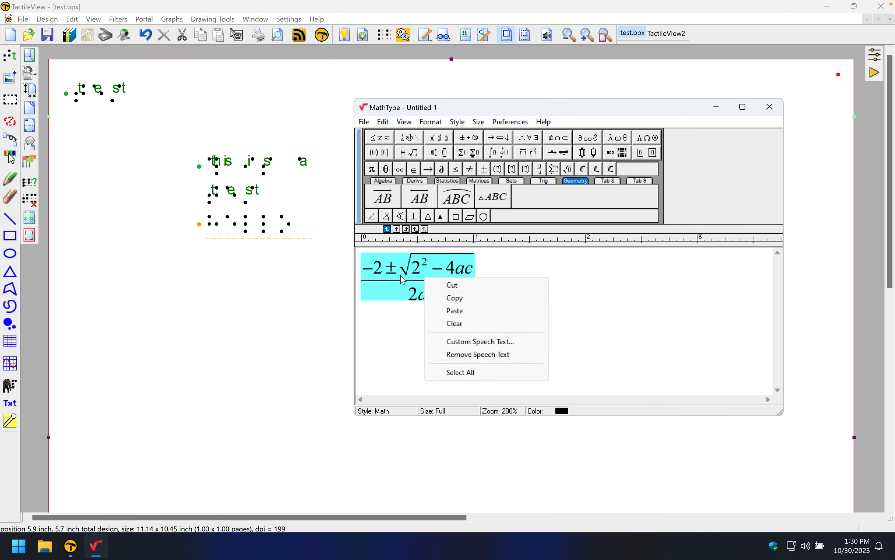
click(455, 298)
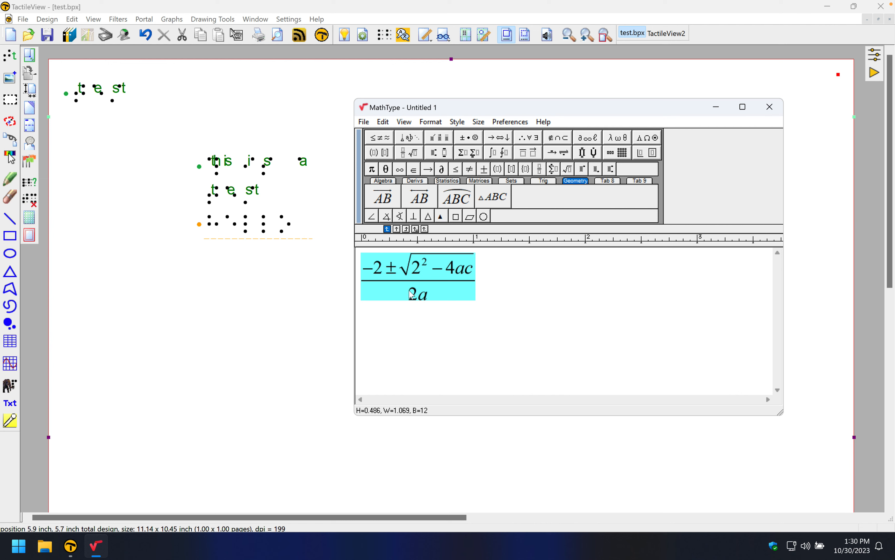
- Switch to TactileView, start a math label at 2.15, 2.99 inches with Nemeth notation, and paste the copied equation into it
click(646, 76)
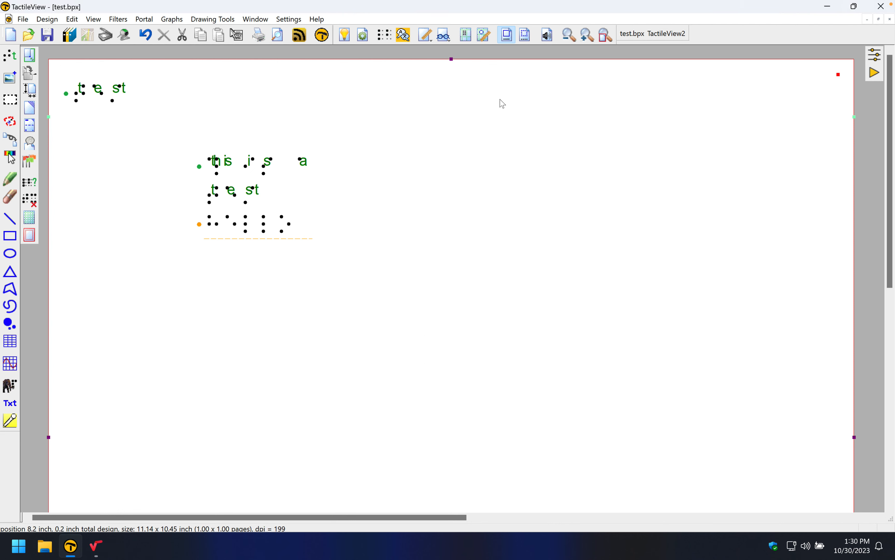
click(10, 60)
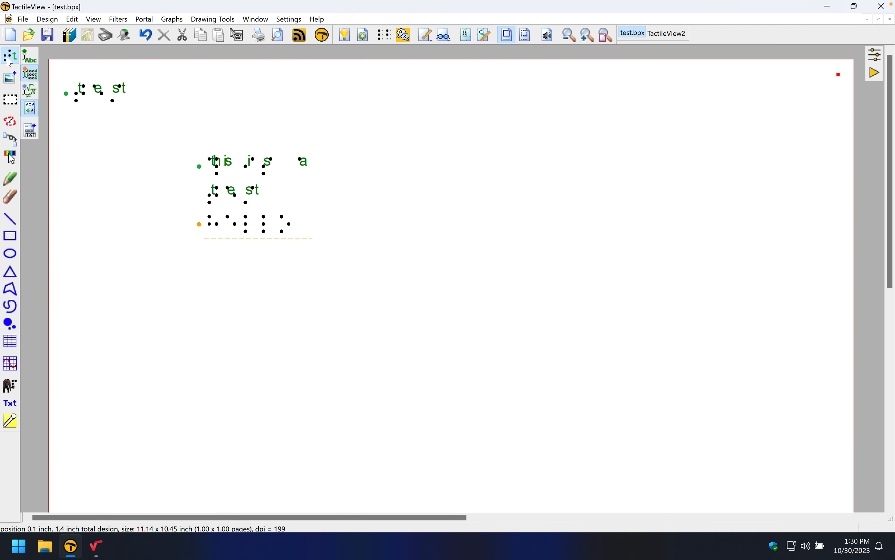
click(31, 91)
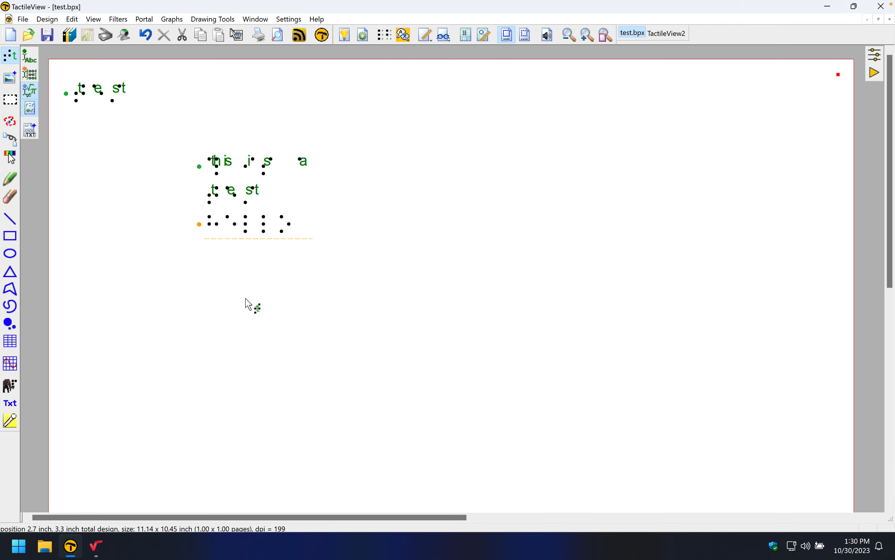
click(207, 281)
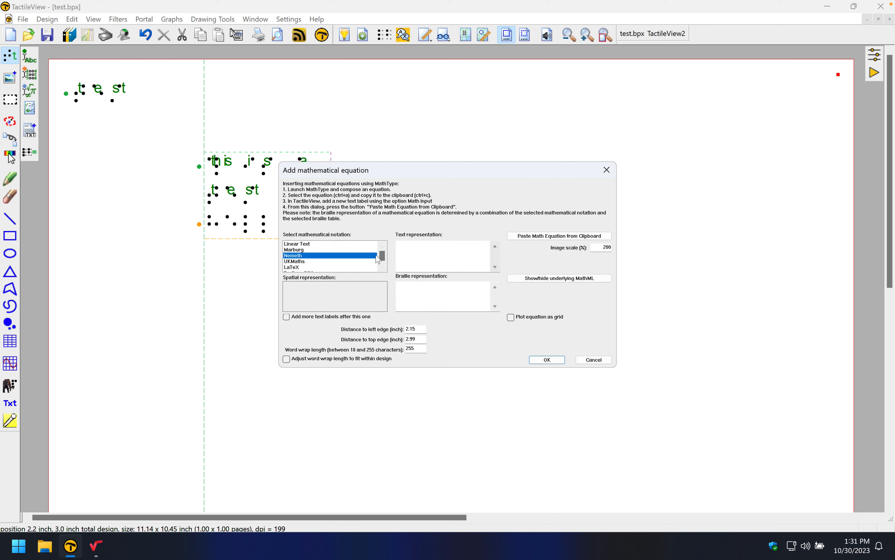
click(562, 239)
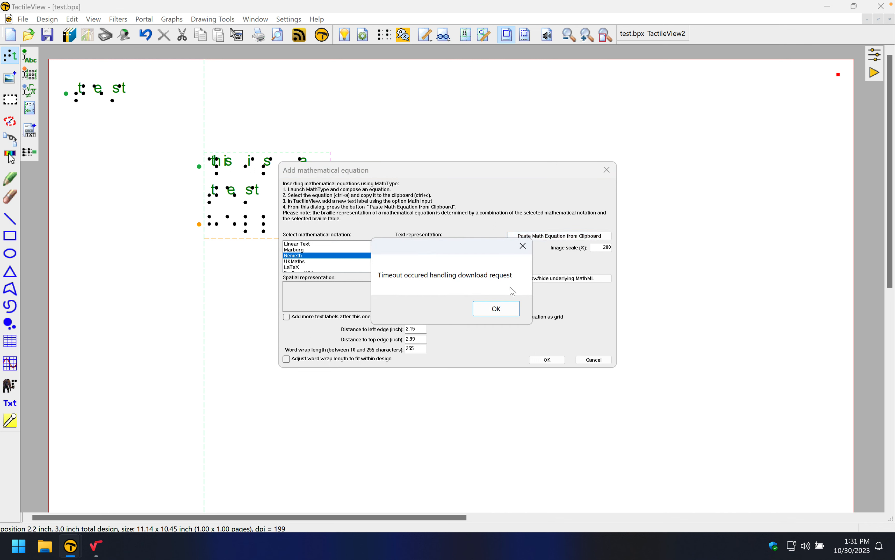
click(495, 306)
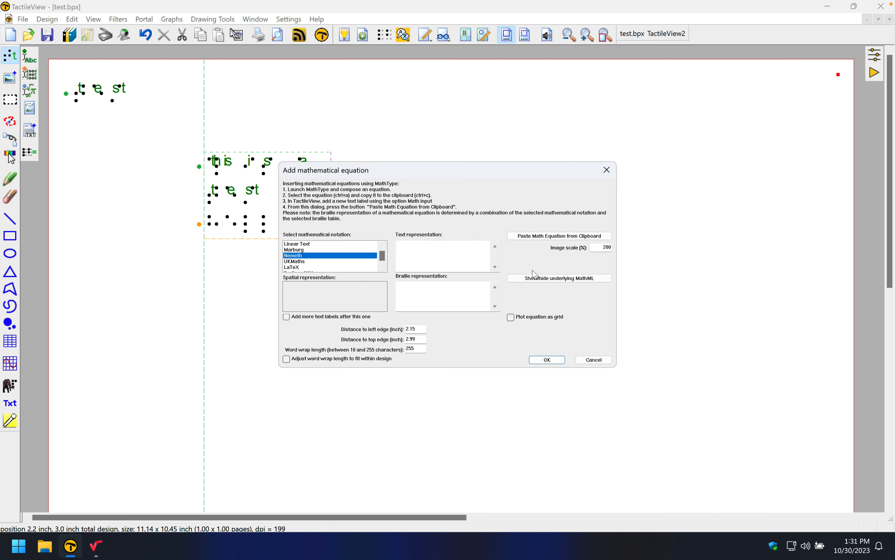
click(553, 237)
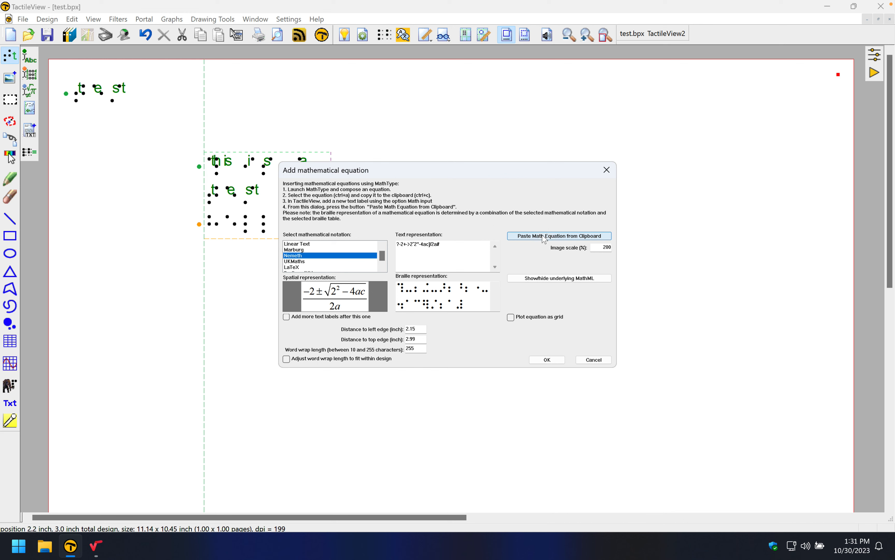
- Review the equation's text and braille representations, and place the math label on the design
drag(455, 248, 391, 245)
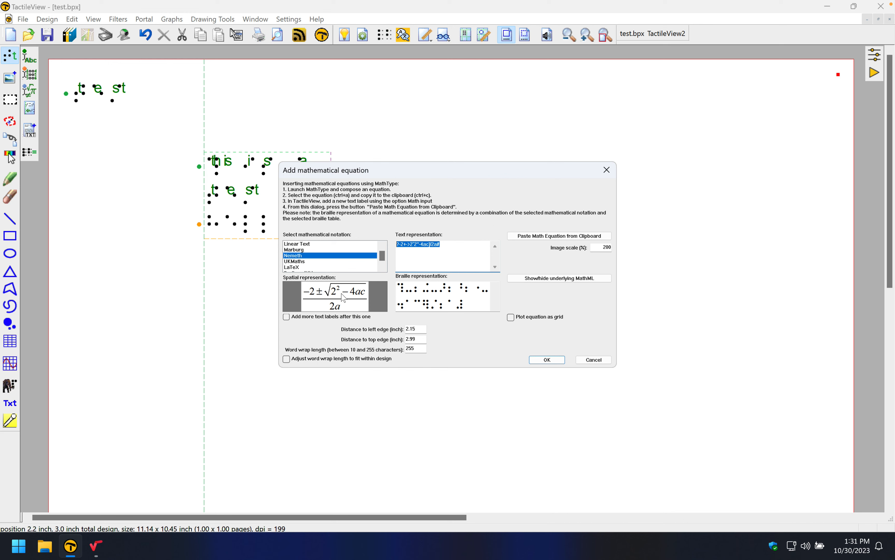
click(481, 306)
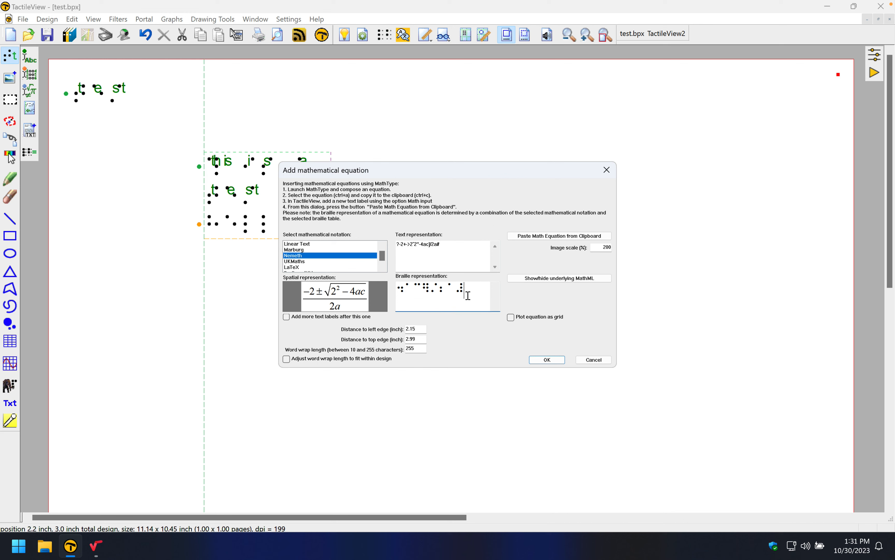
scroll(474, 293, up, 1)
scroll(470, 306, down, 1)
scroll(451, 290, up, 1)
click(430, 245)
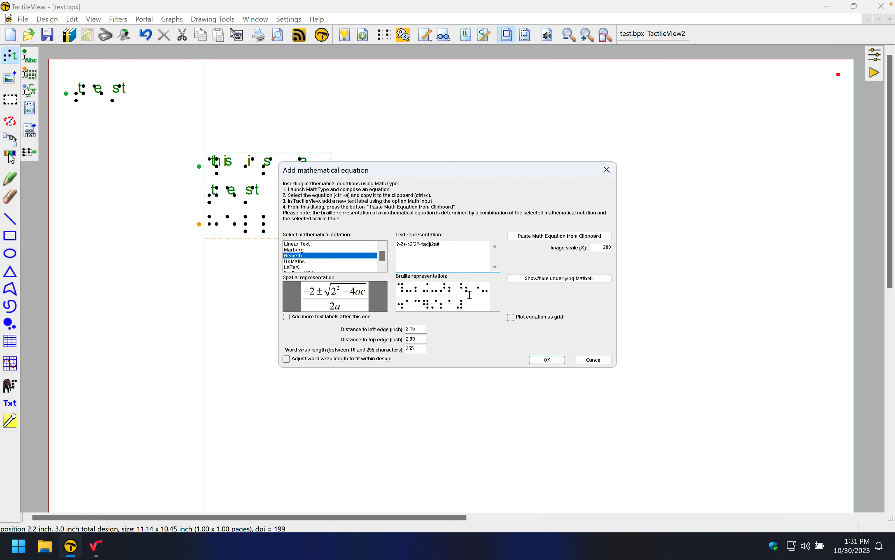
click(546, 360)
click(396, 367)
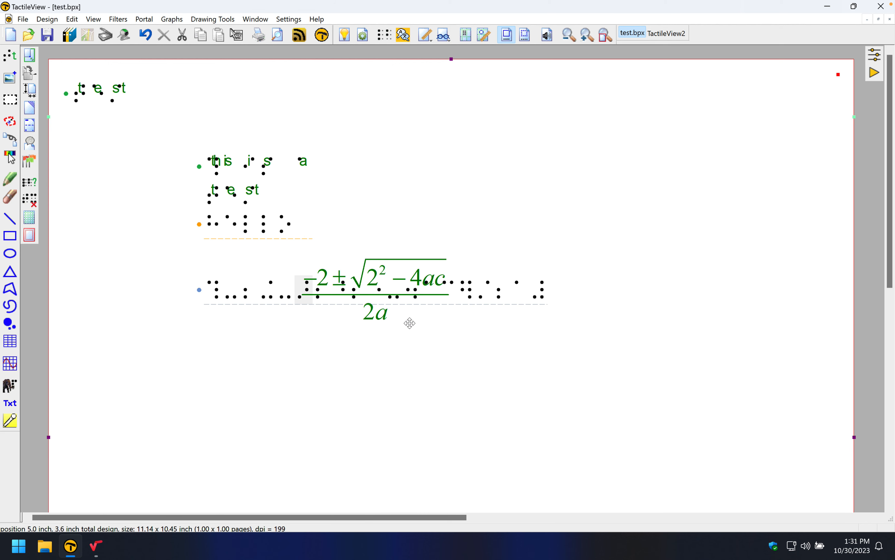
- Switch to MathType and close it without saving the untitled equation
click(97, 546)
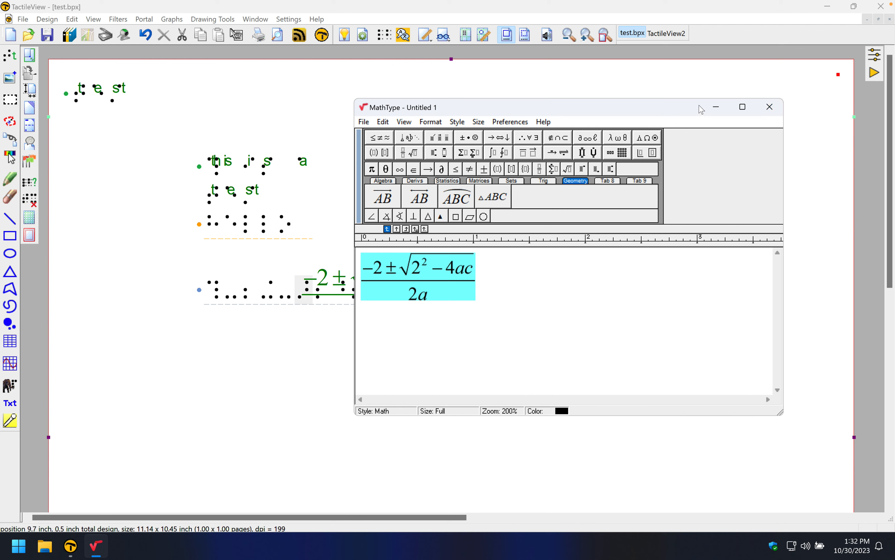
click(769, 109)
click(764, 115)
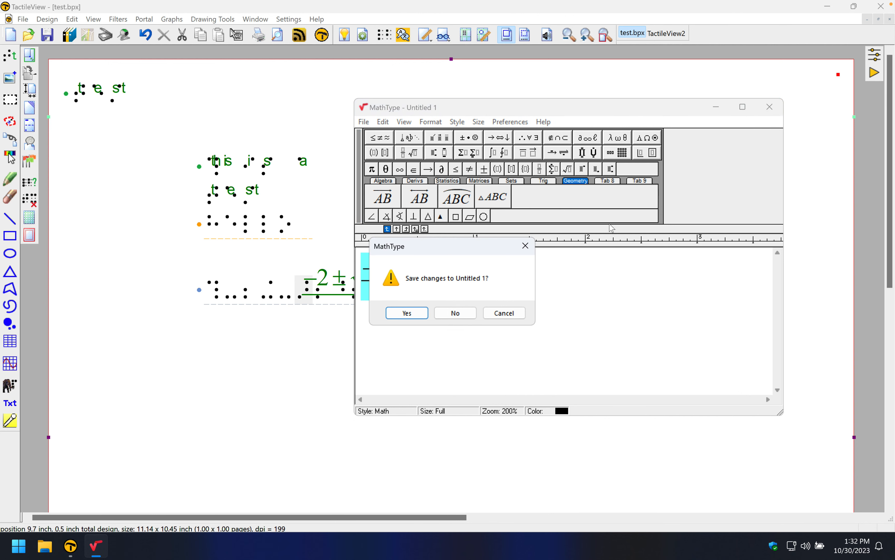
click(470, 319)
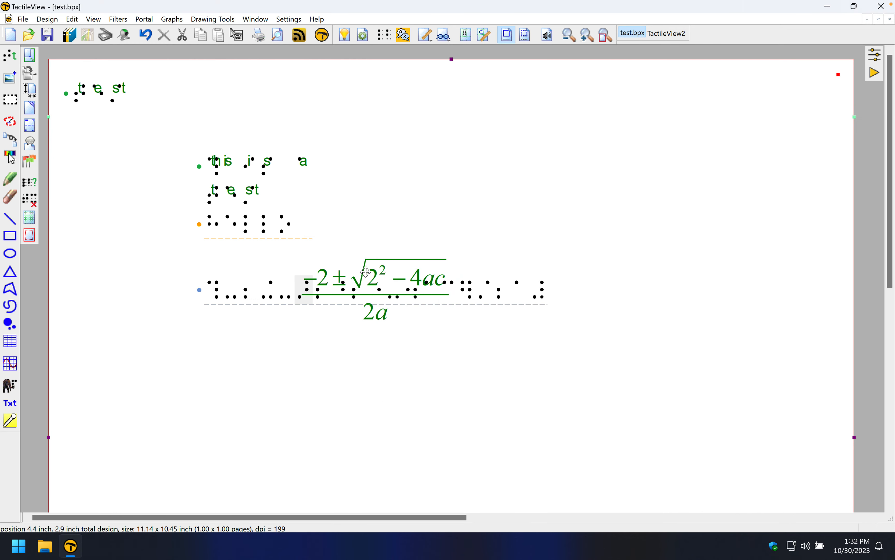
- Move the equation label up to about 2.15, 2.58 inches, just beneath the braille "hello" label
click(306, 285)
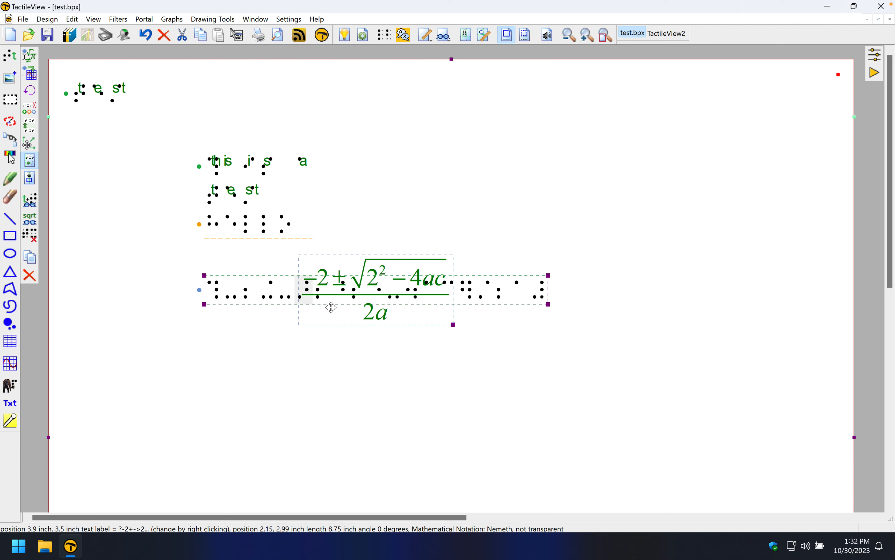
drag(356, 301, 358, 270)
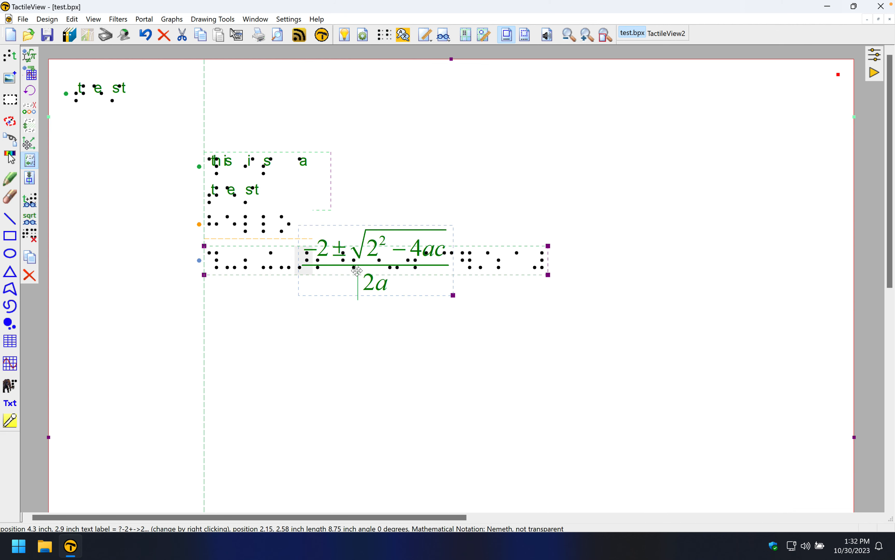
click(339, 322)
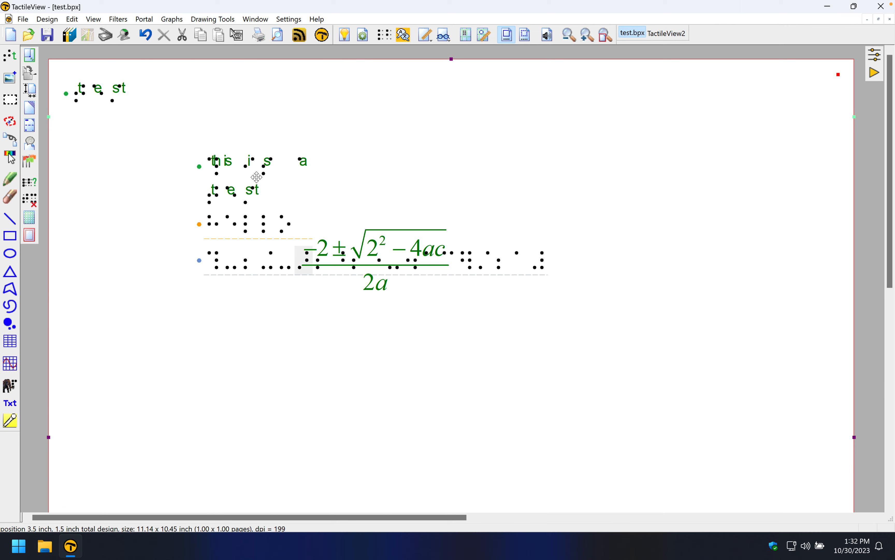
- Snap the equation label up against the lower edge of the braille "hello" label, keeping their starting edges aligned
click(234, 223)
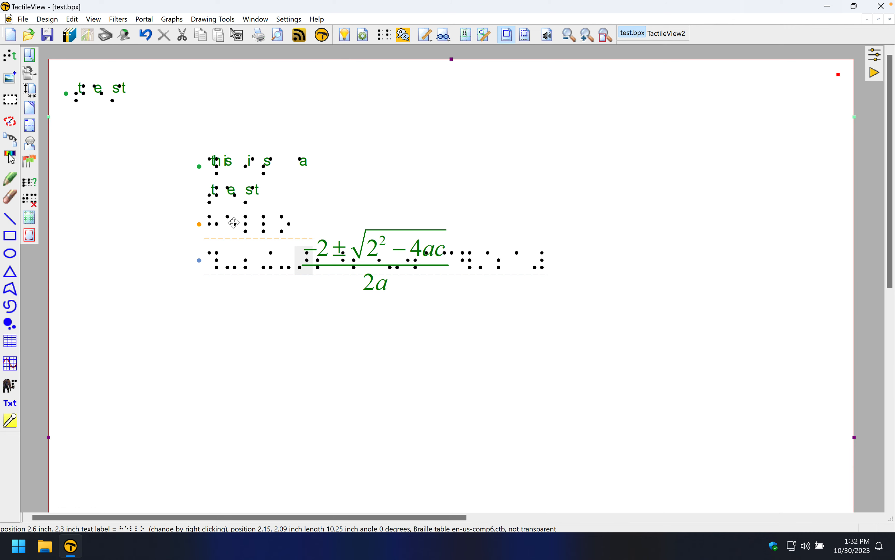
click(234, 260)
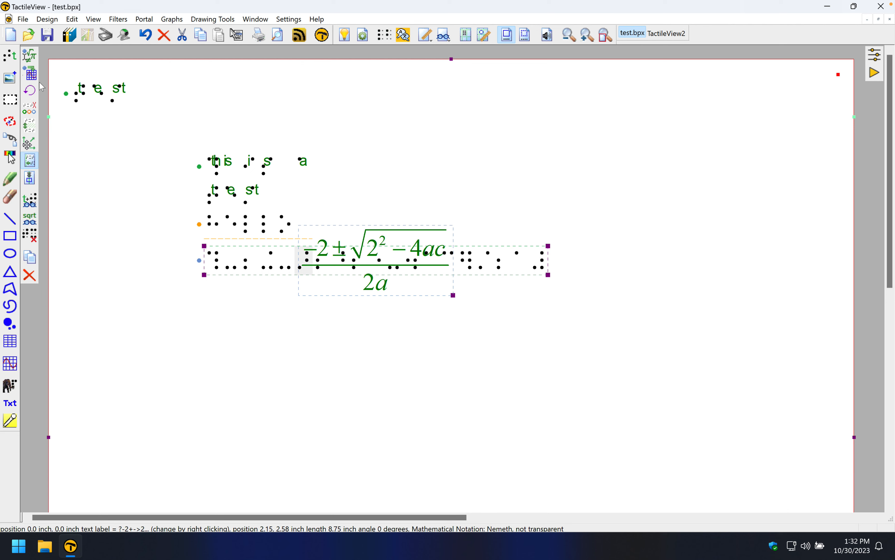
click(9, 56)
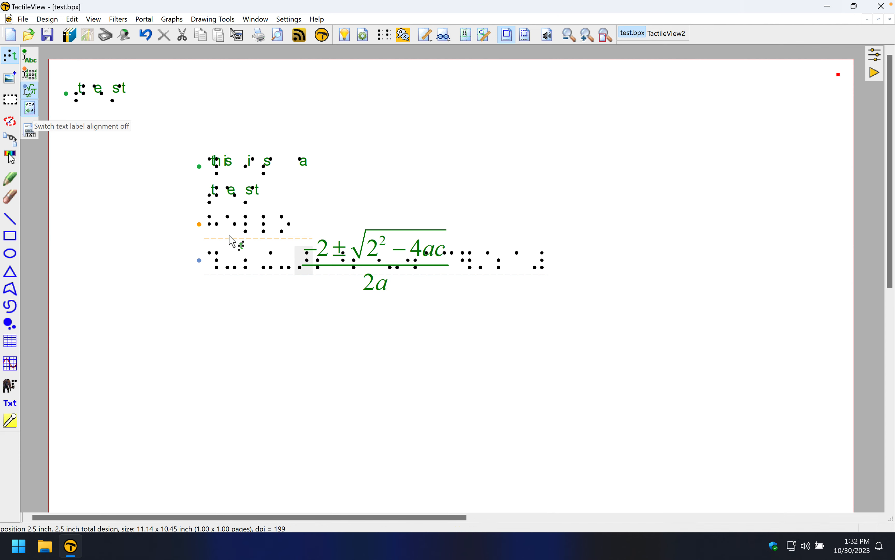
mouse_move(249, 236)
mouse_down()
mouse_move(246, 229)
mouse_move(275, 230)
mouse_move(259, 235)
mouse_move(245, 226)
mouse_up()
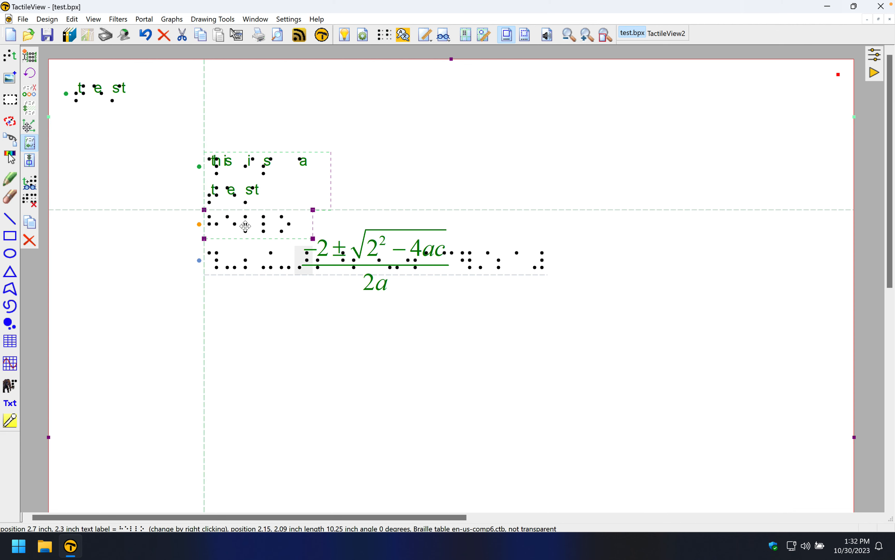
drag(246, 226, 245, 226)
drag(249, 264, 250, 260)
click(256, 309)
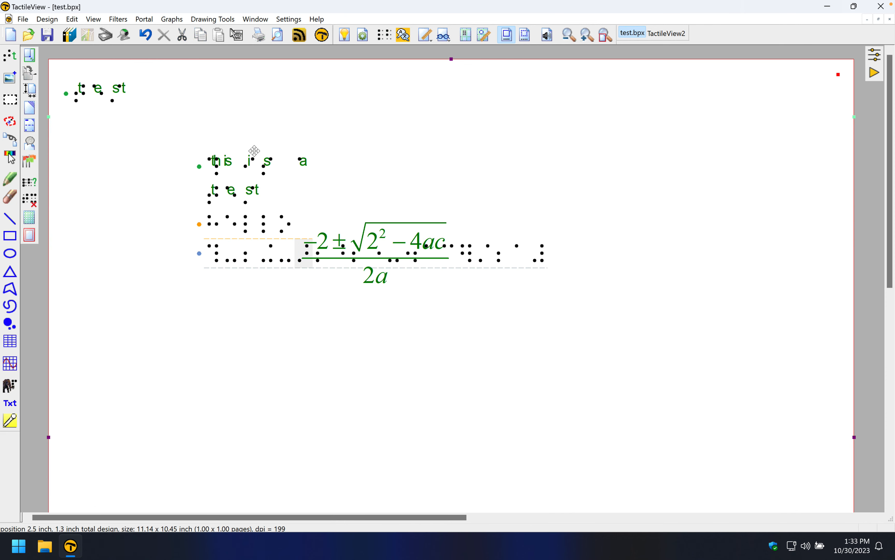
click(13, 59)
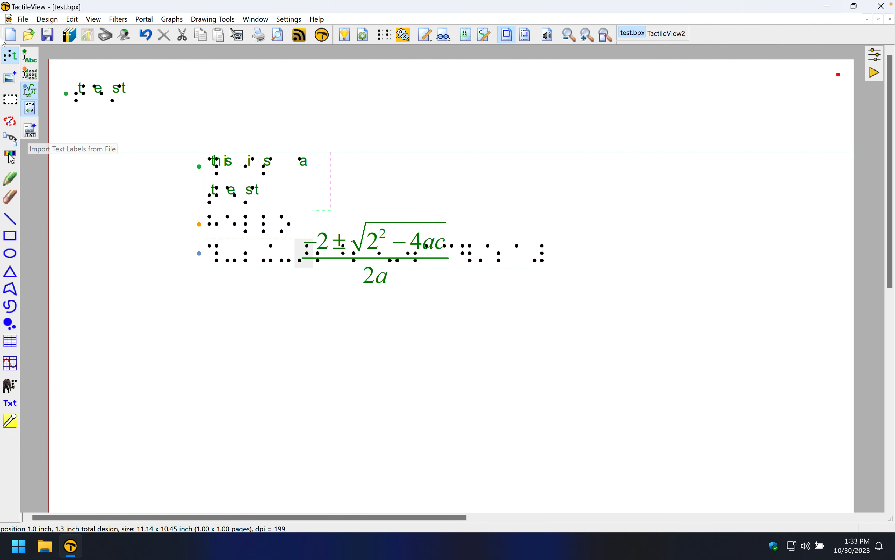
click(8, 52)
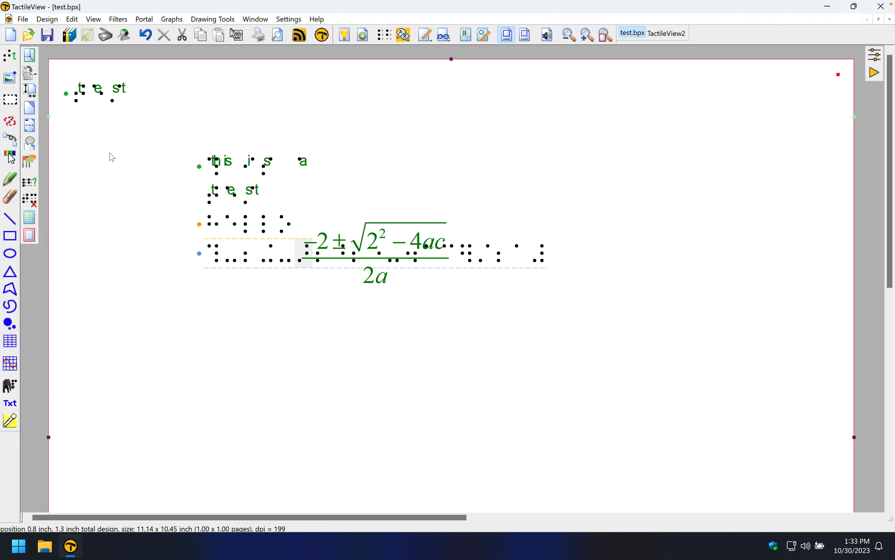
- Widen the "this is a test" label so that its text fits on a single line
click(242, 172)
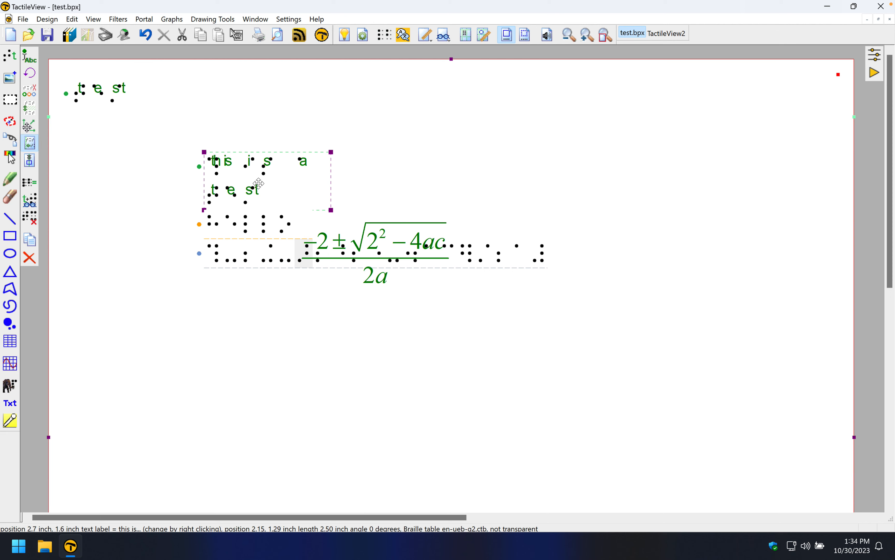
drag(396, 198, 404, 197)
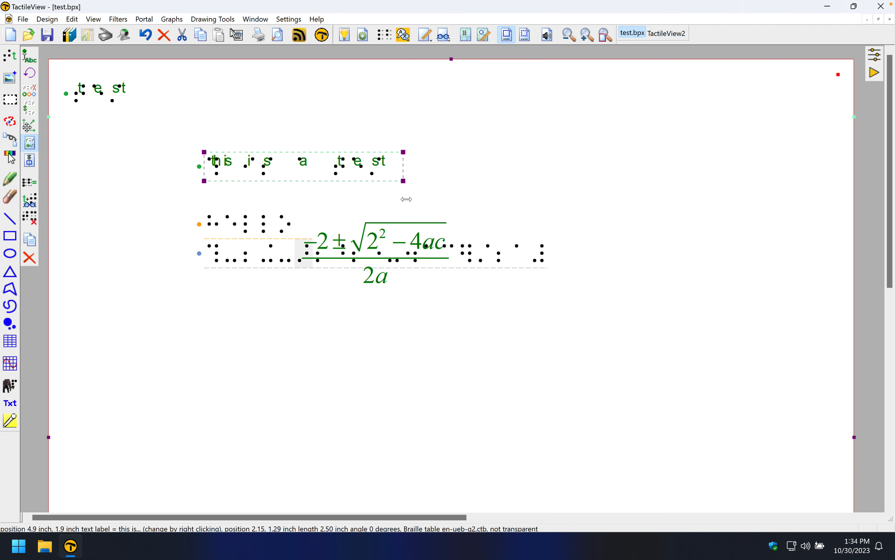
click(287, 130)
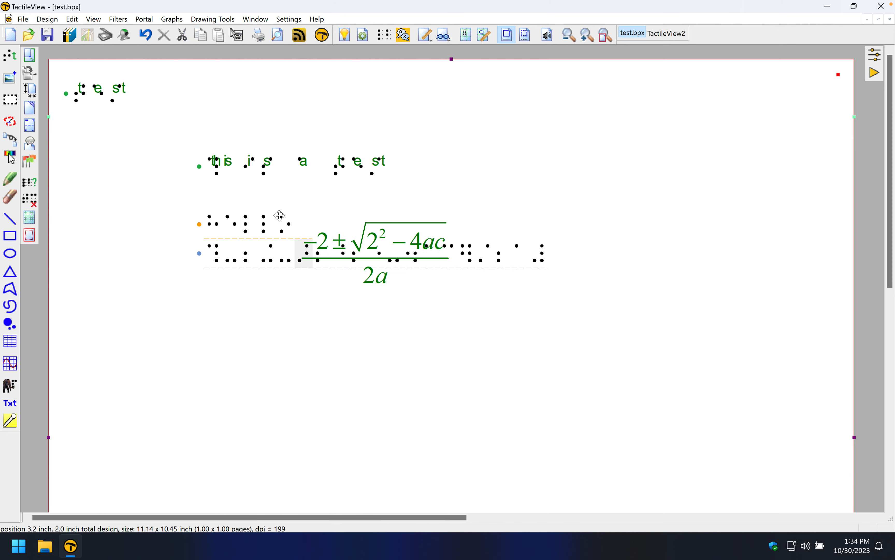